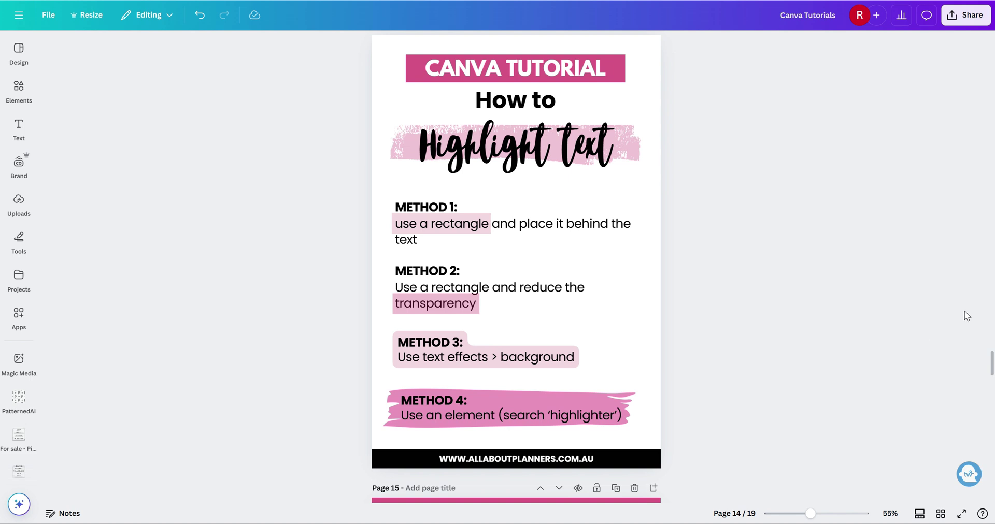
# Step: Add a new blank page 15 after the tutorial page
pyautogui.scroll(1, 964, 315)
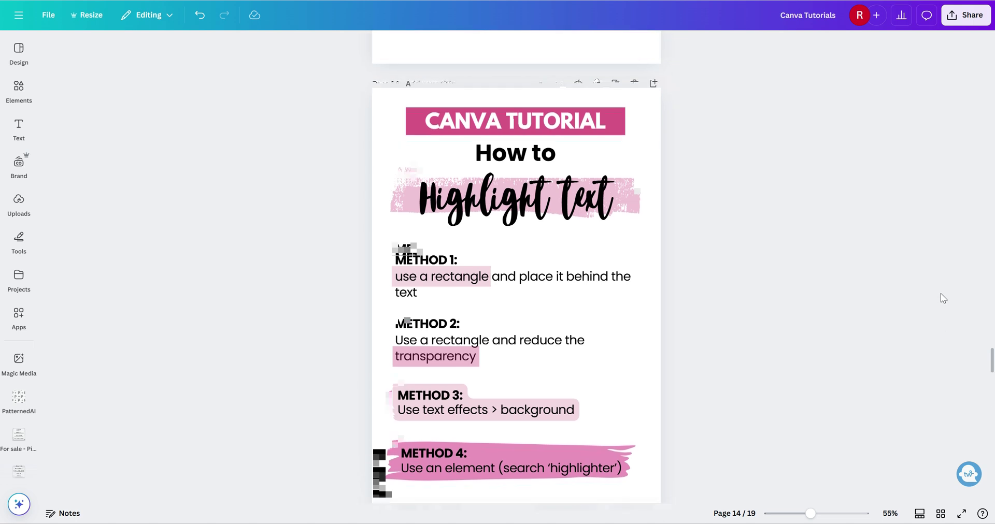
pyautogui.click(653, 83)
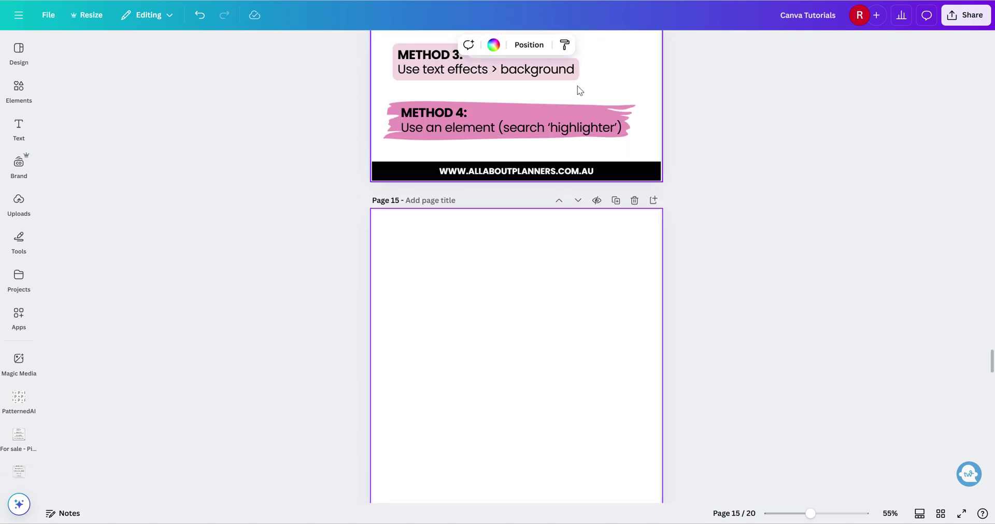
pyautogui.scroll(6, 526, 294)
# Step: Copy the Method 1 text box onto page 15, position it, then open Elements
pyautogui.click(526, 293)
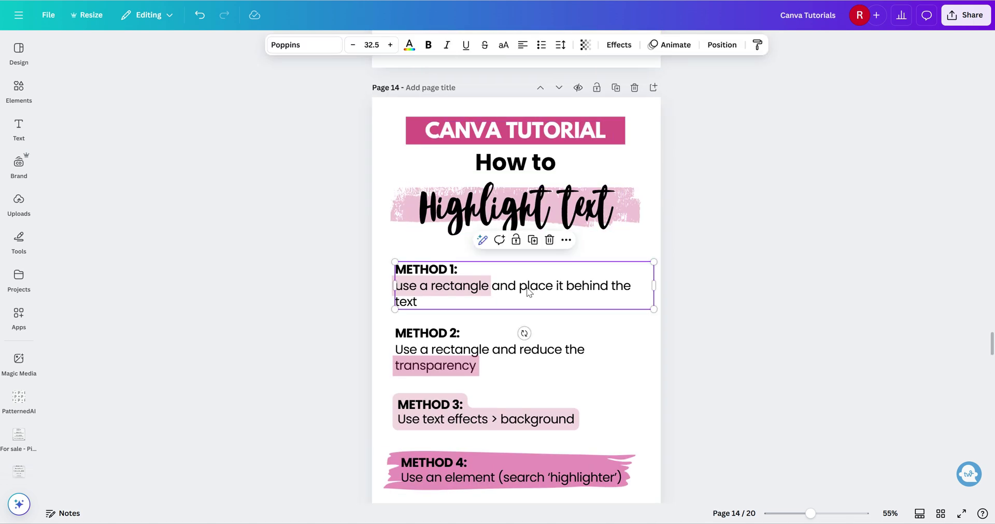
pyautogui.hotkey('ctrl', 'c')
pyautogui.scroll(-5, 526, 311)
pyautogui.hotkey('ctrl', 'v')
pyautogui.scroll(-3, 547, 321)
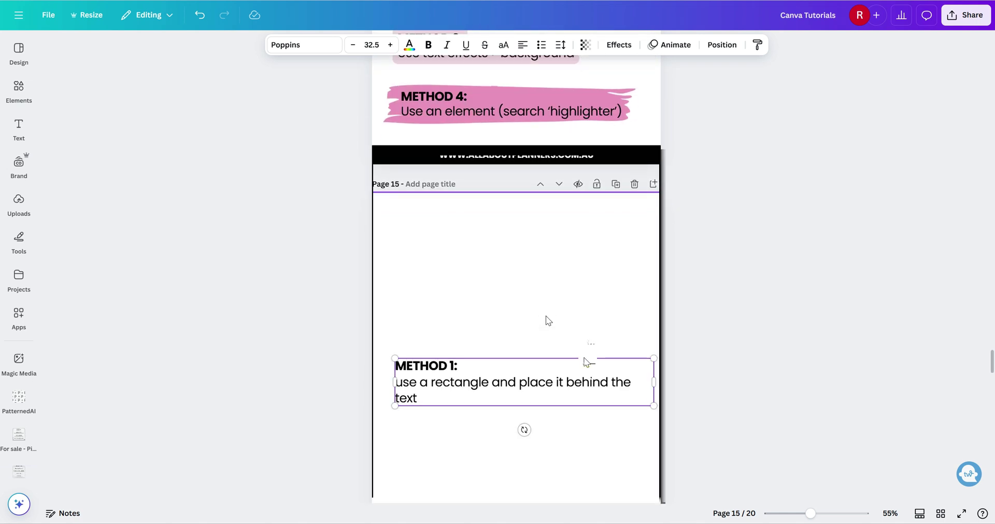
pyautogui.moveTo(535, 243); pyautogui.dragTo(522, 221)
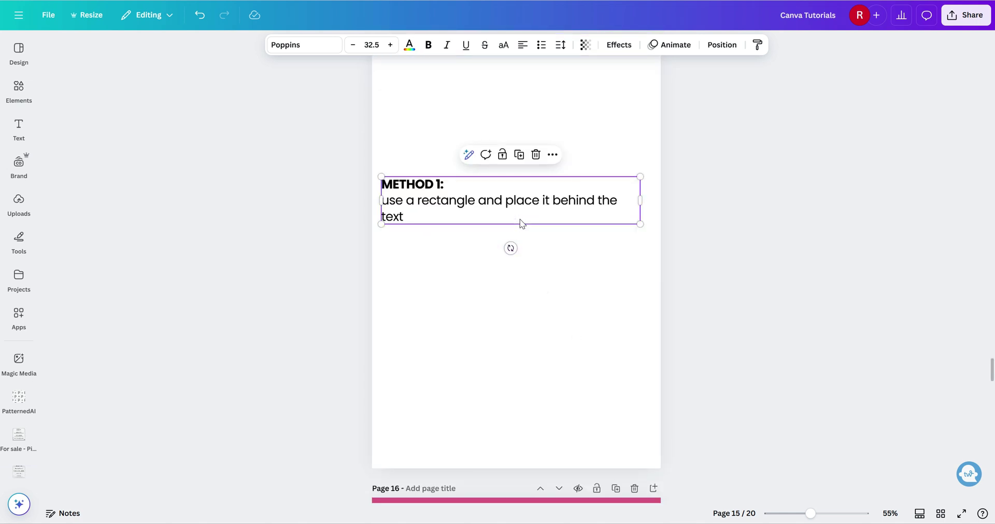
pyautogui.click(536, 249)
pyautogui.click(18, 89)
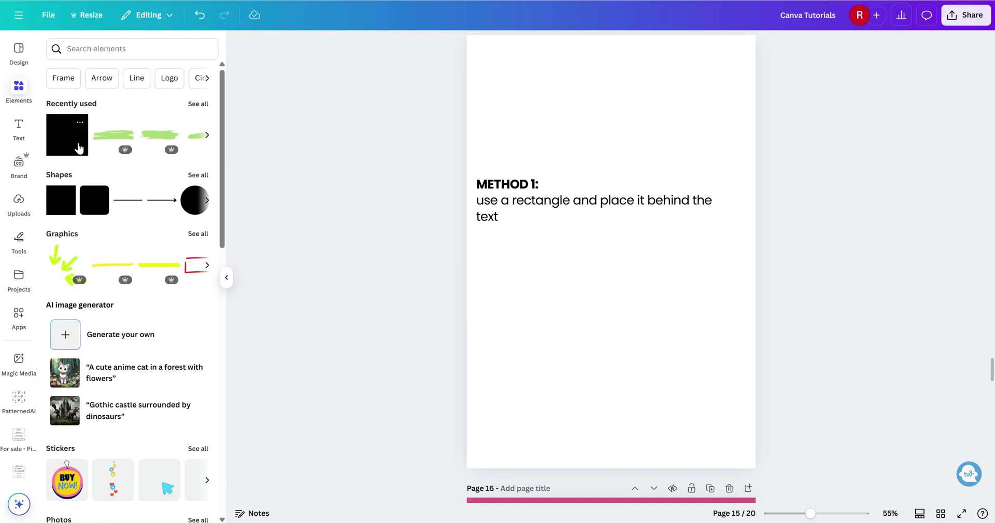
# Step: Add a square shape with R and search Elements for 'rectangle'
pyautogui.press('r')
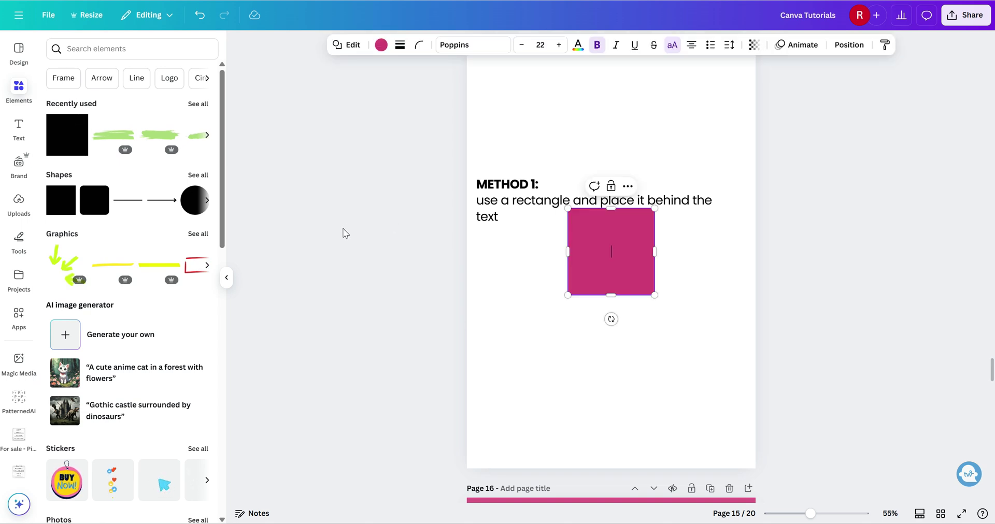
pyautogui.click(100, 49)
pyautogui.write('rectangle')
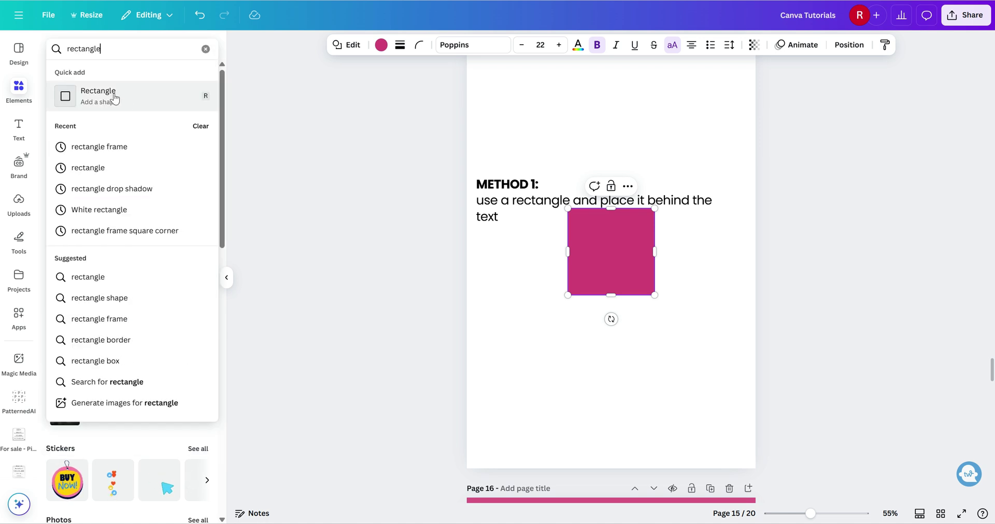
pyautogui.scroll(2, 609, 390)
pyautogui.click(609, 390)
pyautogui.scroll(-1, 685, 378)
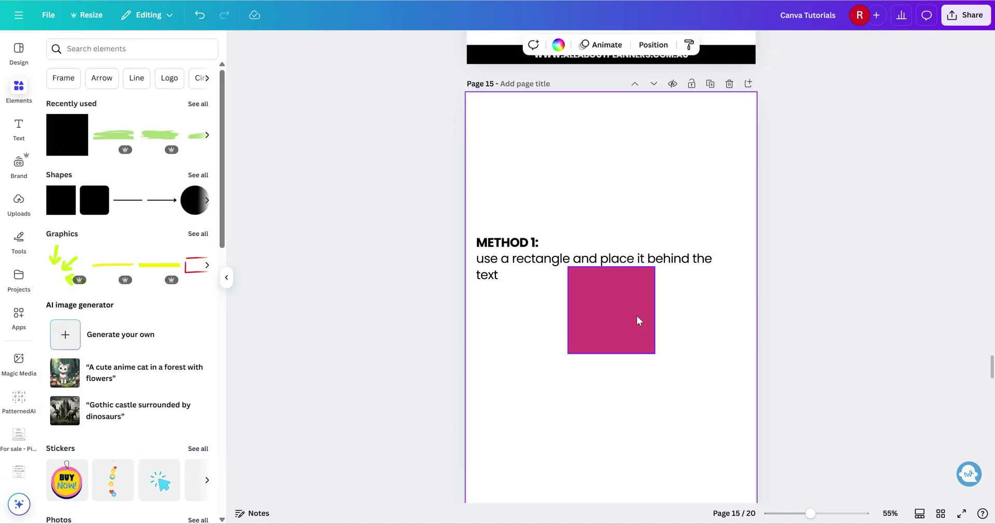
pyautogui.click(379, 49)
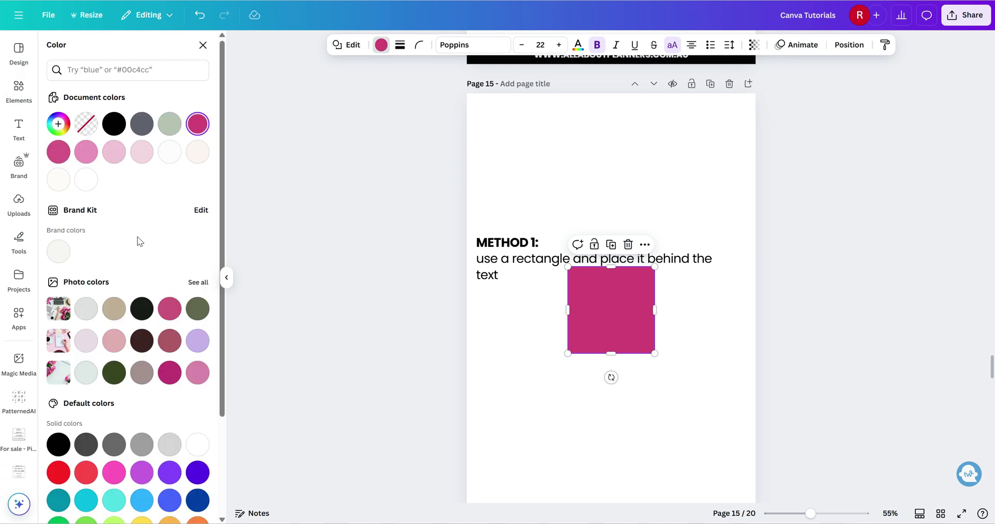
# Step: Try pink fills on the square and move it onto the Method 1 text
pyautogui.click(141, 156)
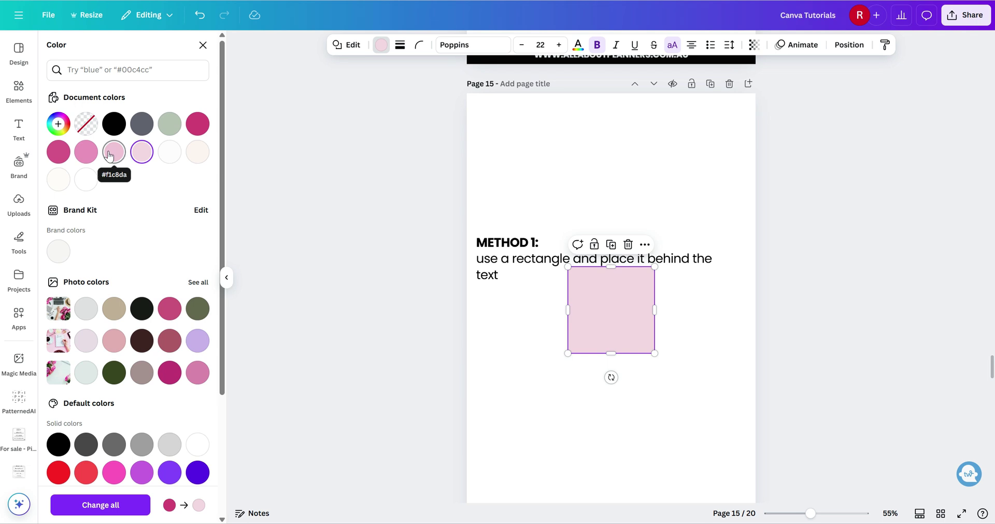
pyautogui.click(58, 152)
pyautogui.moveTo(632, 315); pyautogui.dragTo(584, 282)
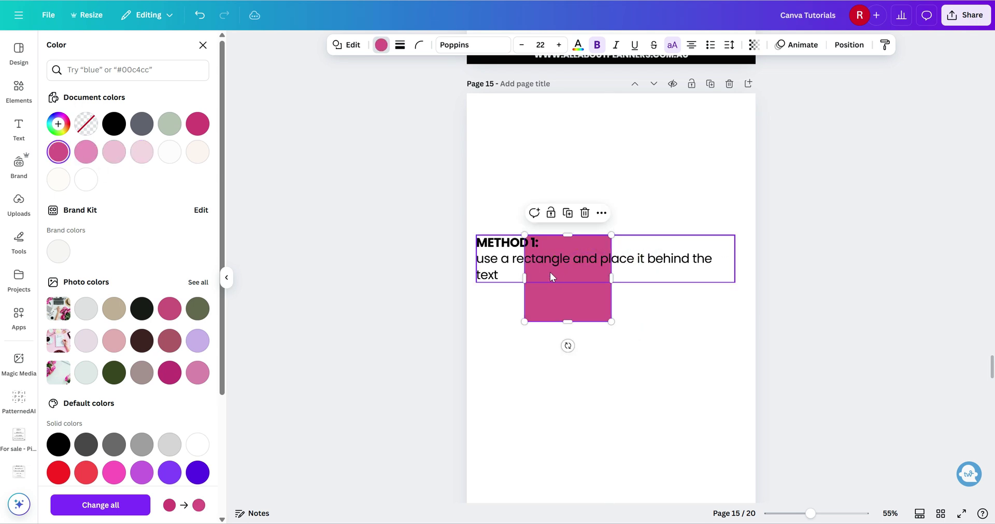
pyautogui.click(141, 152)
pyautogui.click(125, 157)
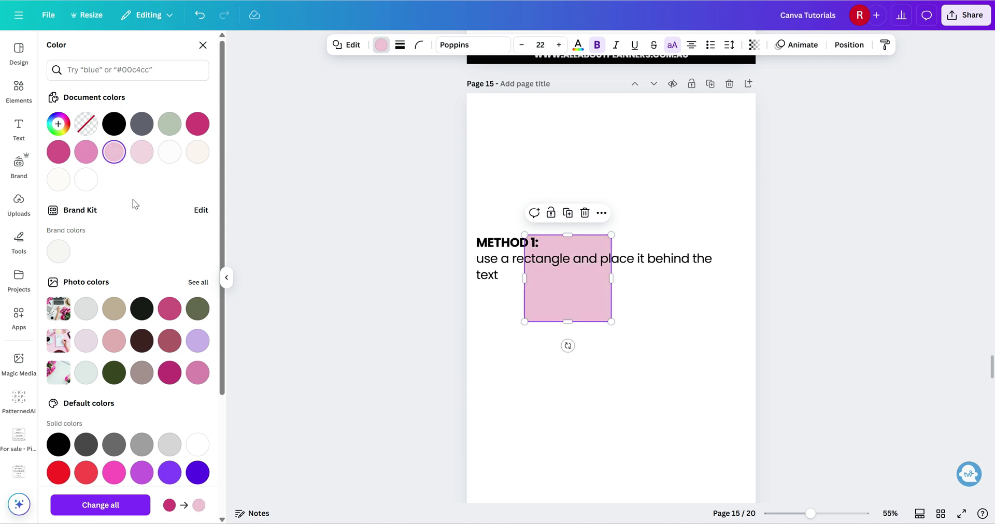
# Step: Set a custom light orange fill #FDCC82 and shrink the square into a thin strip
pyautogui.click(55, 134)
pyautogui.moveTo(77, 183)
pyautogui.mouseDown()
pyautogui.moveTo(120, 181)
pyautogui.moveTo(82, 179)
pyautogui.mouseUp()
pyautogui.click(75, 240)
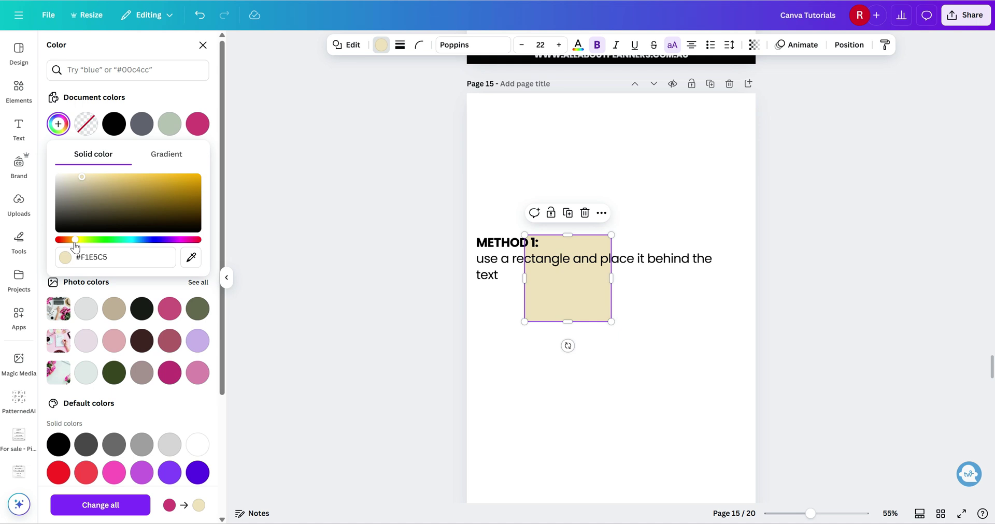
pyautogui.click(72, 241)
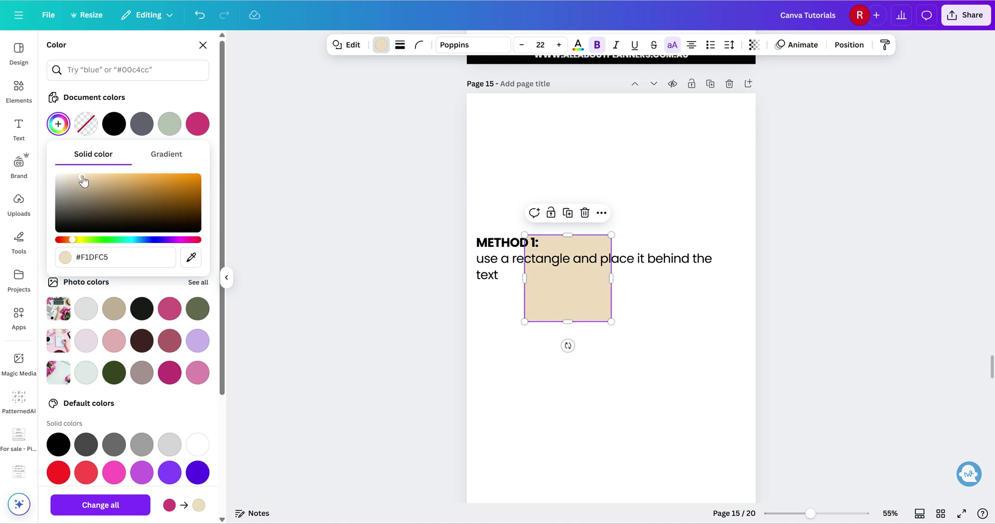
pyautogui.moveTo(83, 179); pyautogui.dragTo(126, 177)
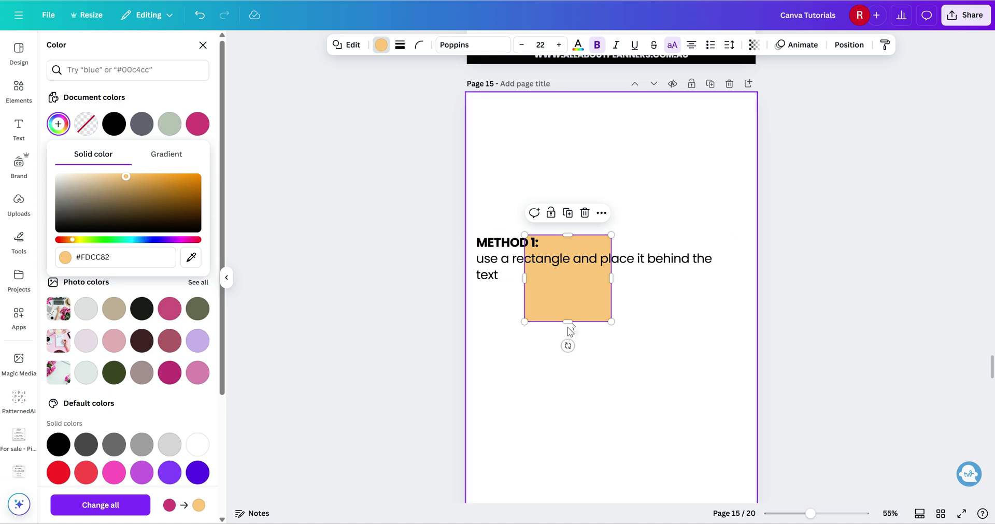
pyautogui.moveTo(567, 321); pyautogui.dragTo(692, 259)
# Step: Deselect the orange strip and select the Method 1 text box
pyautogui.click(695, 314)
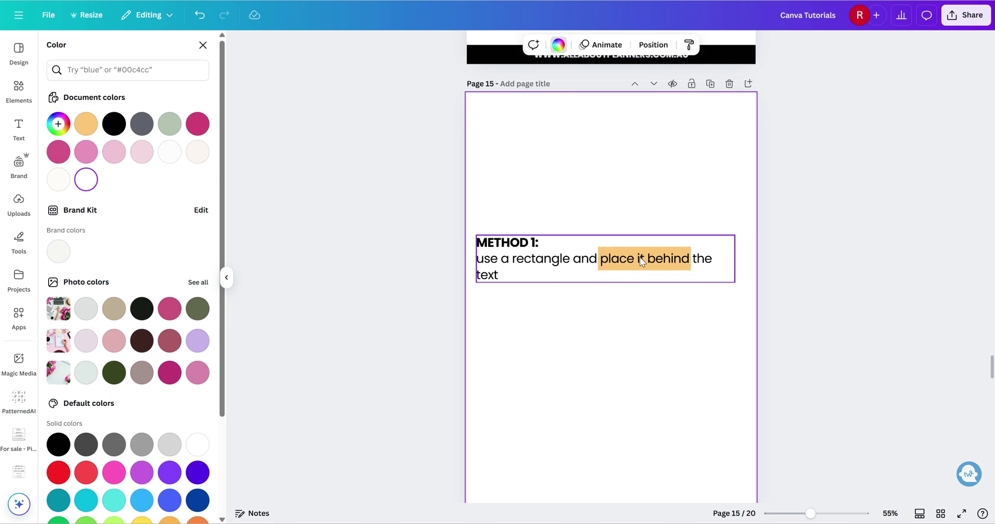
pyautogui.click(672, 265)
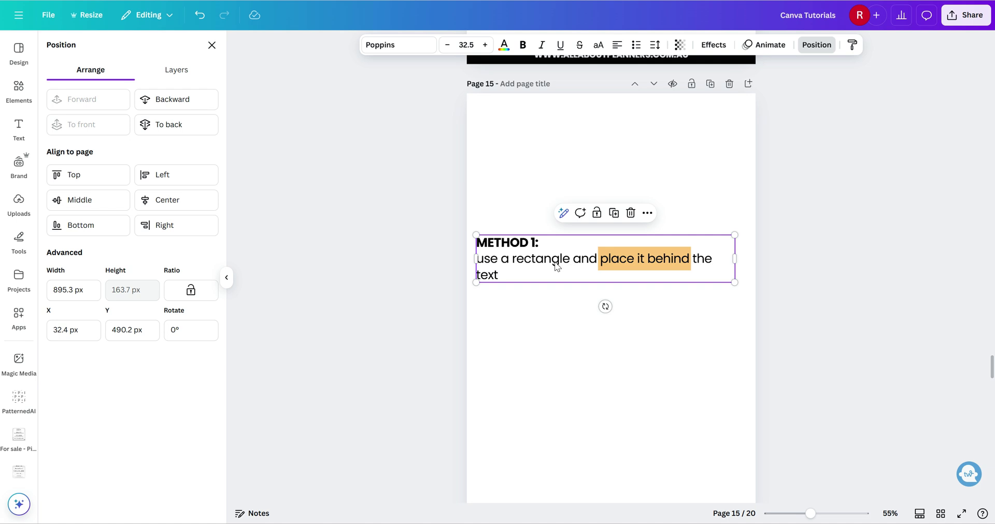
# Step: Raise the Method 1 text and lay the orange strip over 'place it behind'
pyautogui.moveTo(557, 266); pyautogui.dragTo(560, 230)
pyautogui.click(644, 259)
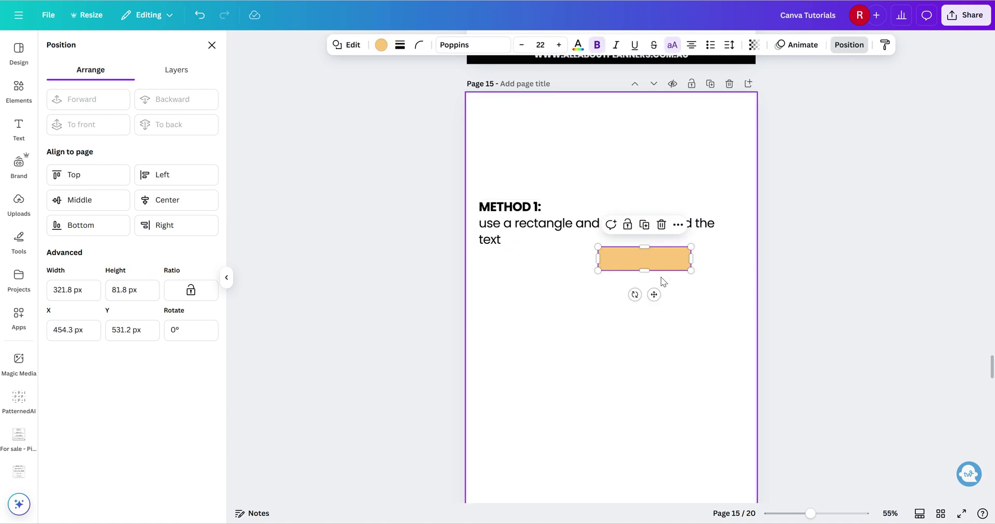
pyautogui.moveTo(663, 263); pyautogui.dragTo(663, 226)
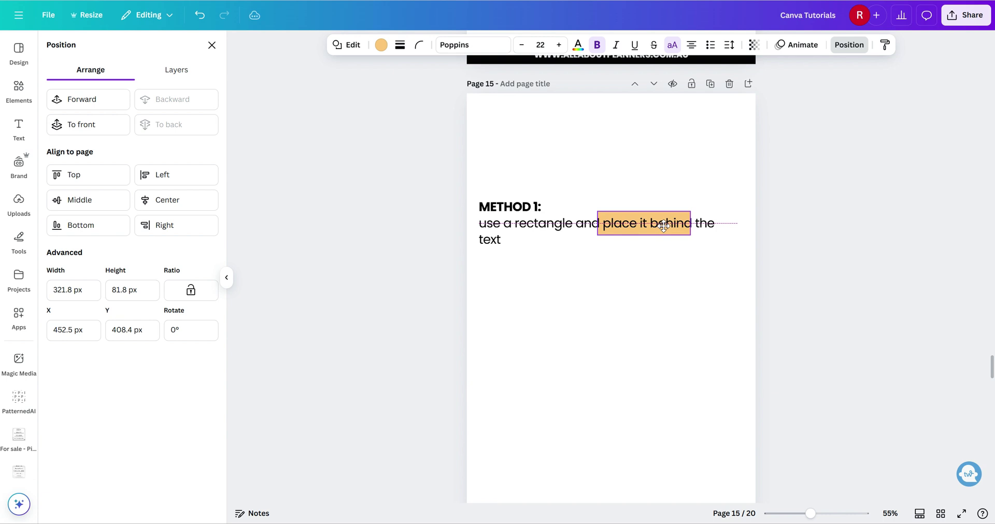
# Step: Try bringing the strip to front, then undo so it stays behind the text
pyautogui.click(70, 125)
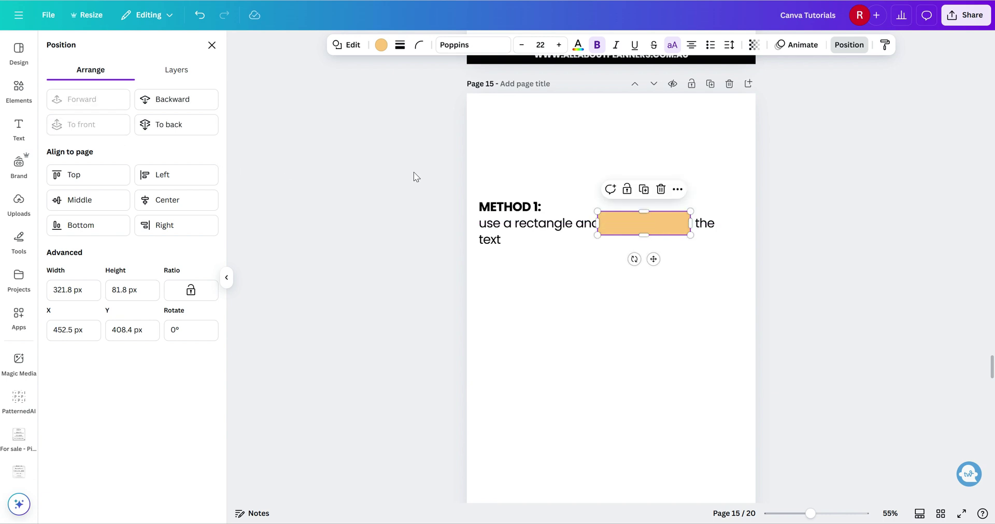
pyautogui.click(721, 297)
pyautogui.hotkey('ctrl', 'z')
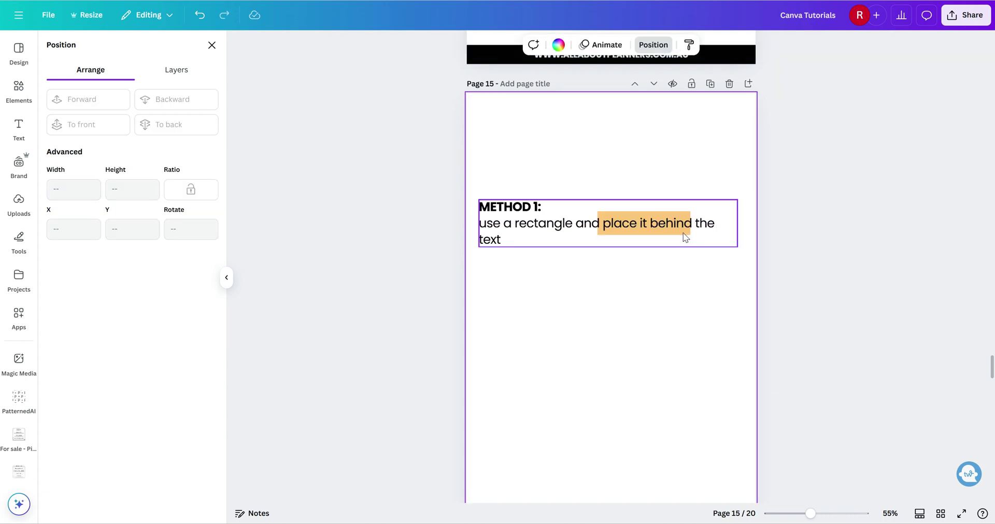
pyautogui.click(587, 228)
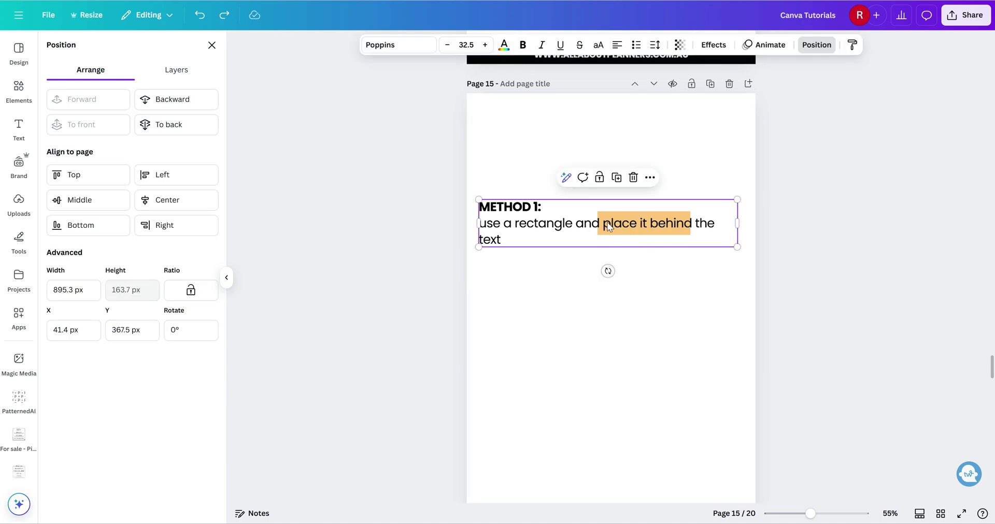
pyautogui.click(573, 273)
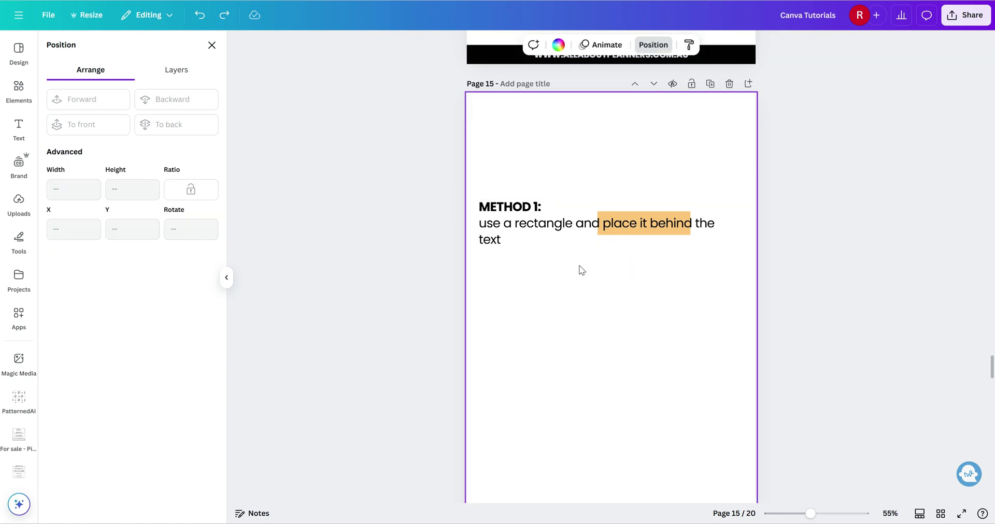
pyautogui.scroll(6, 575, 271)
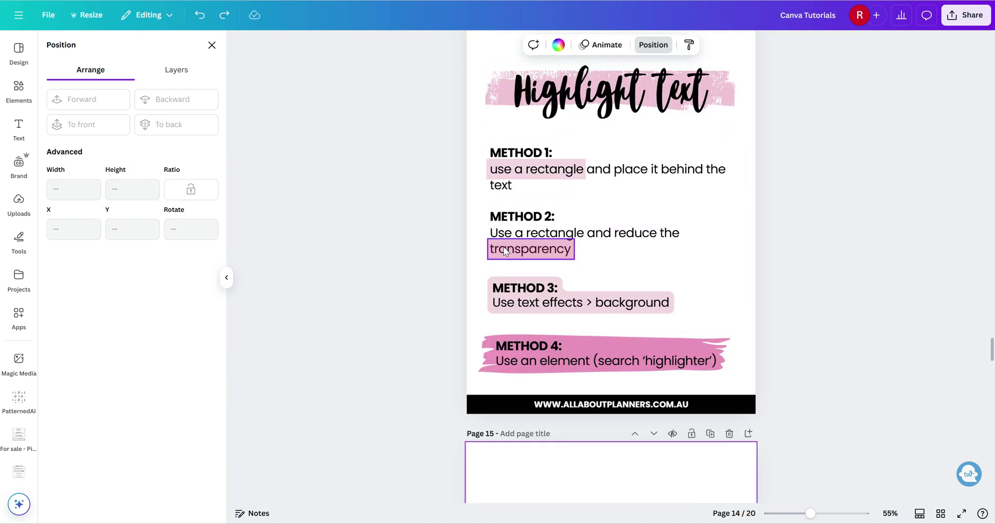
# Step: Recolour the strip deeper orange #F1A229 and move it over 'place it behind'
pyautogui.scroll(-5, 570, 259)
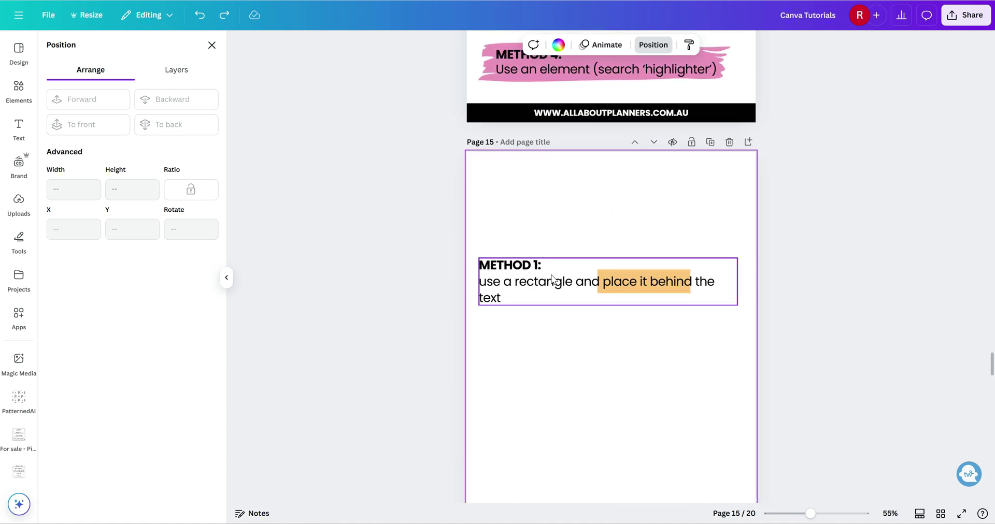
pyautogui.moveTo(552, 280); pyautogui.dragTo(552, 257)
pyautogui.click(631, 286)
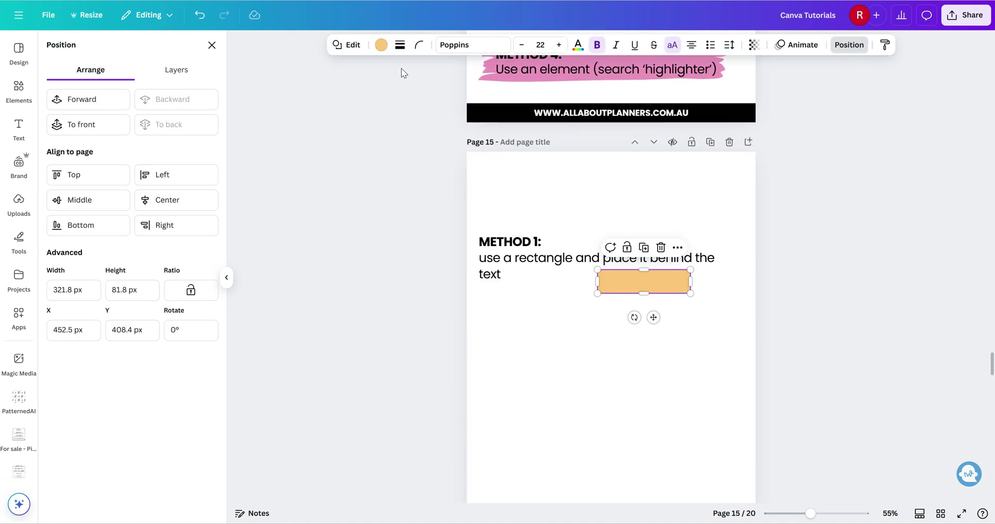
pyautogui.click(381, 46)
pyautogui.click(58, 124)
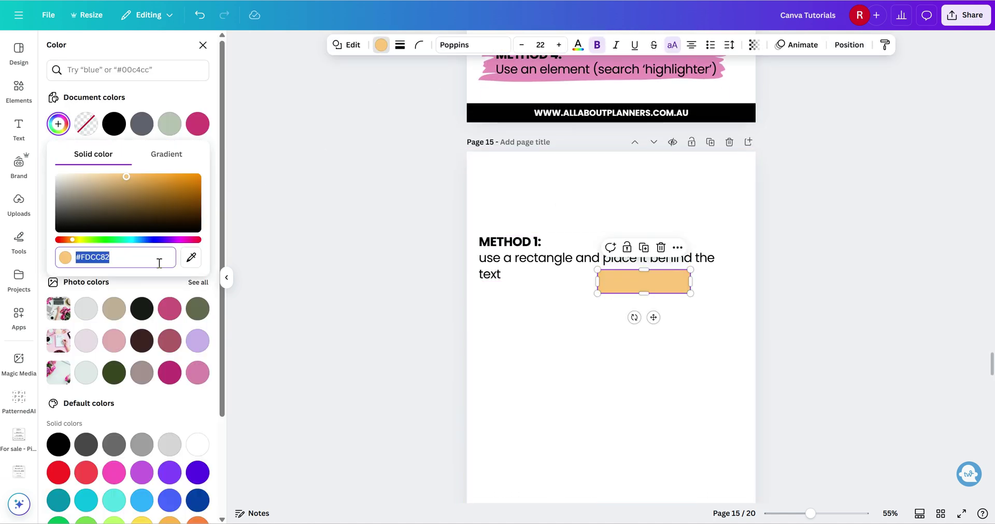
pyautogui.click(177, 179)
pyautogui.moveTo(625, 291); pyautogui.dragTo(629, 268)
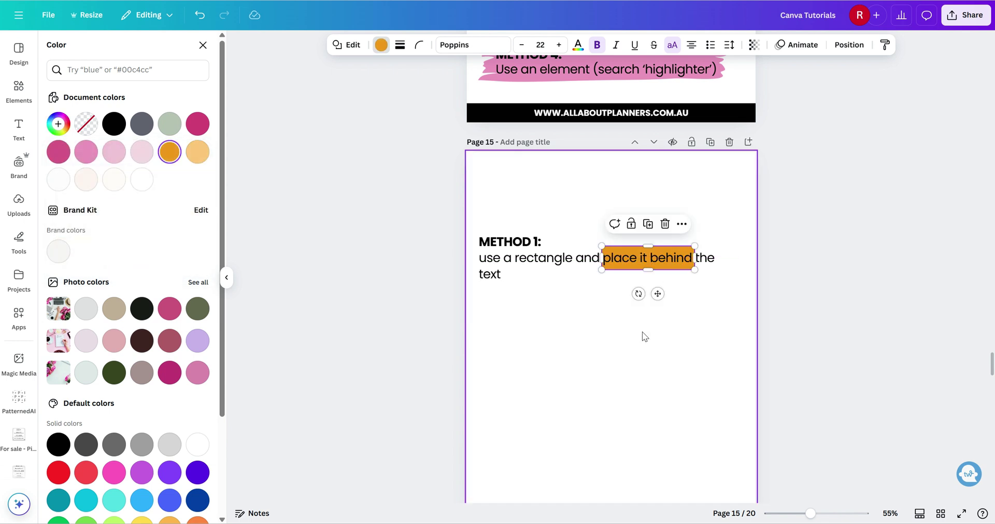
# Step: Adjust the strip's orange shade and make it semi-transparent
pyautogui.click(64, 132)
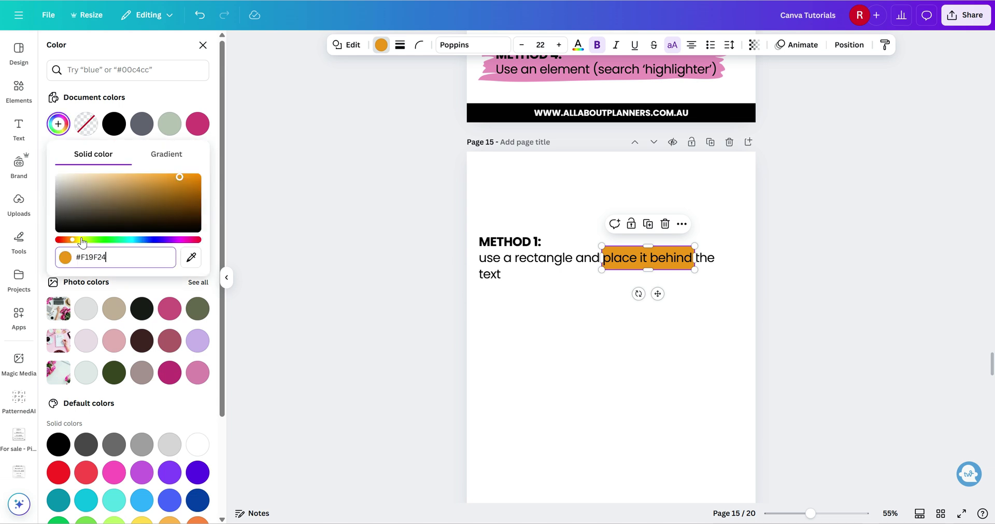
pyautogui.moveTo(181, 180); pyautogui.dragTo(185, 177)
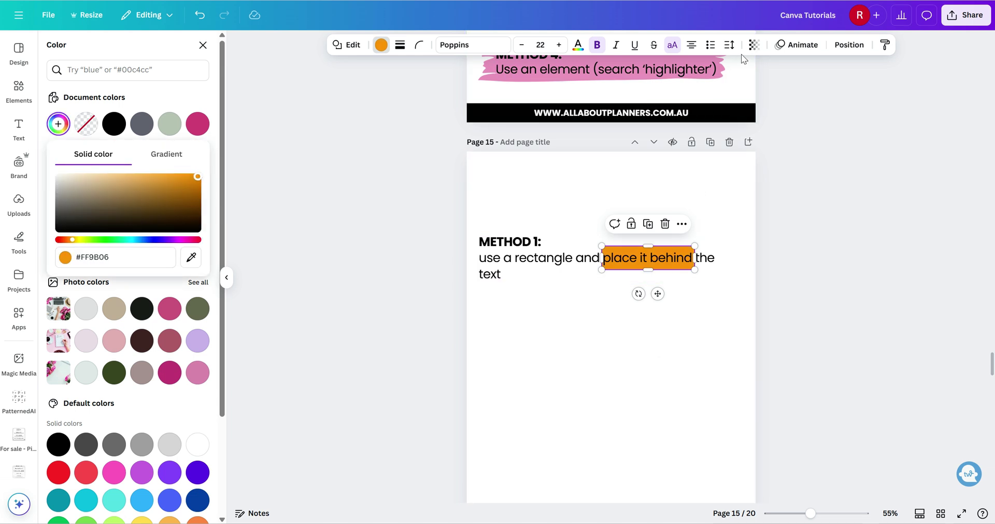
pyautogui.click(754, 50)
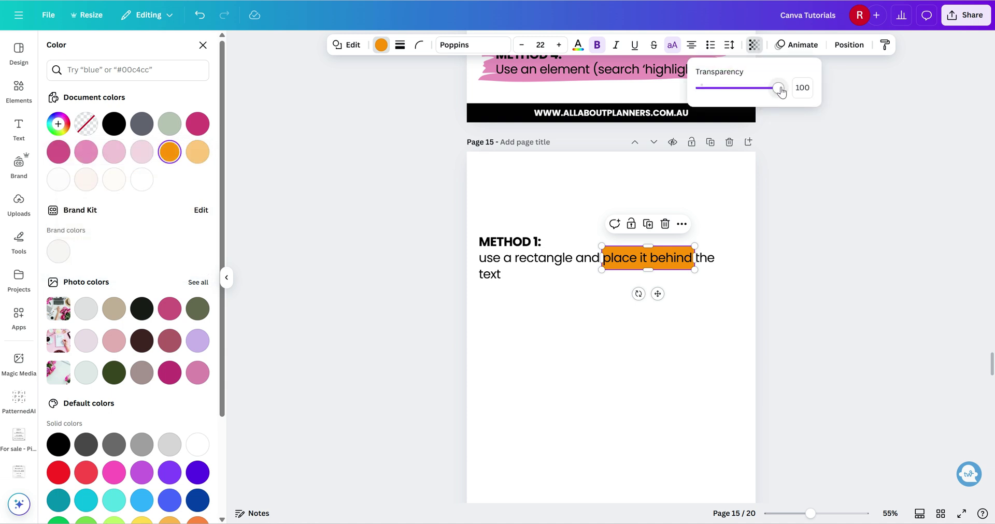
pyautogui.moveTo(781, 92); pyautogui.dragTo(731, 90)
# Step: Lighten the strip to pale peach #FFD89D and reduce its transparency
pyautogui.click(58, 123)
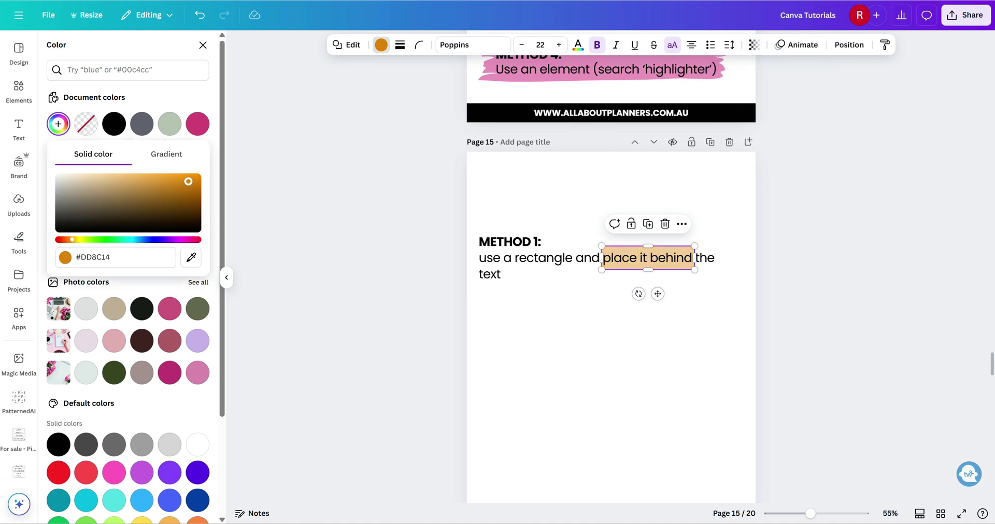
pyautogui.click(169, 178)
pyautogui.moveTo(165, 177); pyautogui.dragTo(111, 177)
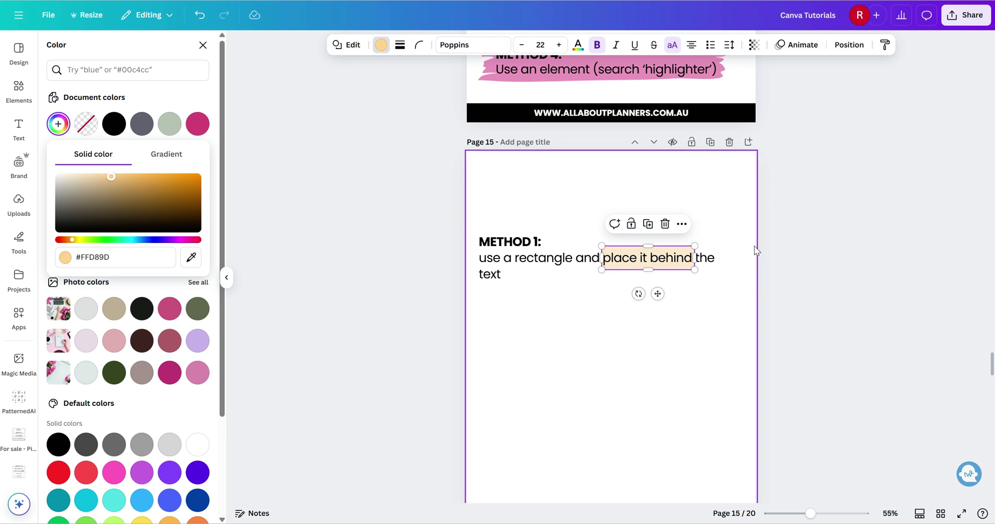
pyautogui.click(753, 45)
pyautogui.moveTo(733, 92); pyautogui.dragTo(766, 94)
pyautogui.click(731, 332)
pyautogui.scroll(5, 725, 309)
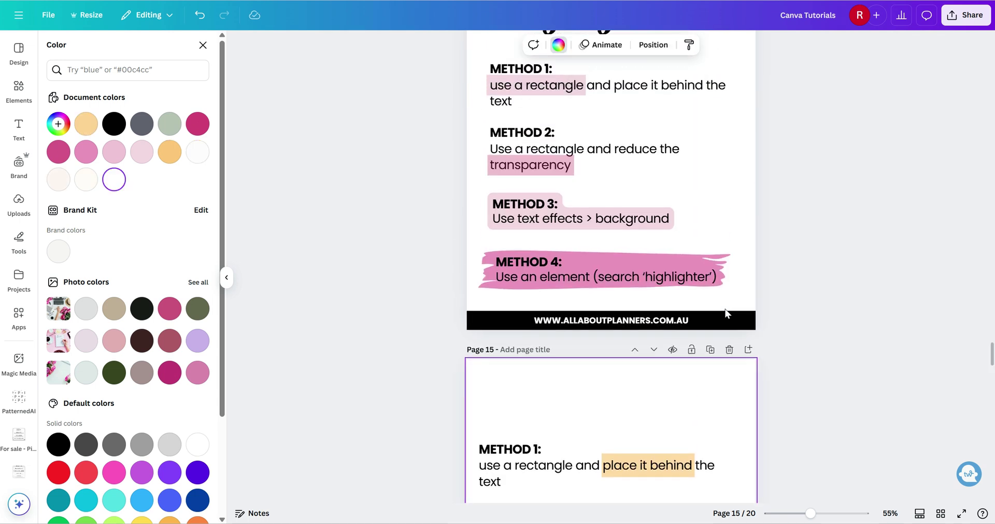
# Step: Duplicate the Method 1 text below the original and give it a yellow Background effect
pyautogui.scroll(-5, 596, 234)
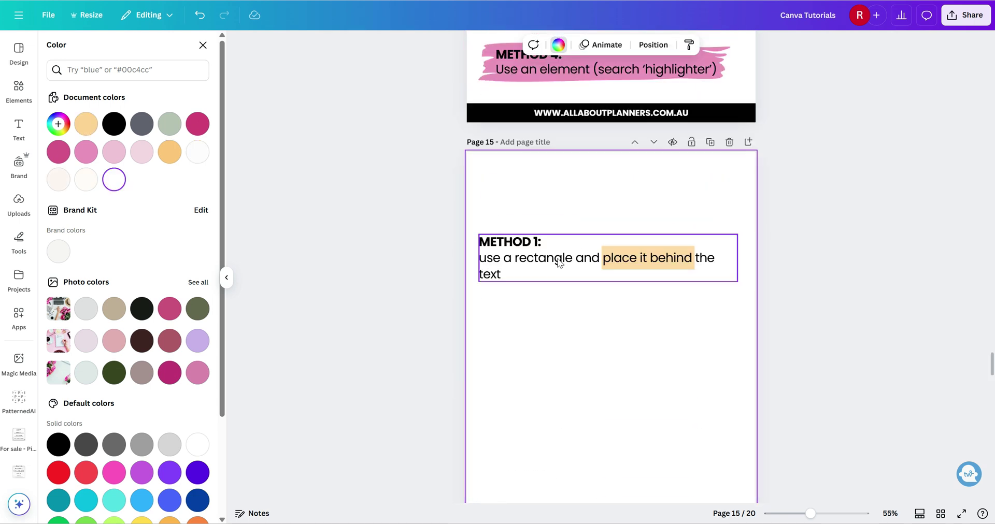
pyautogui.click(559, 262)
pyautogui.hotkey('ctrl', 'd')
pyautogui.moveTo(609, 280); pyautogui.dragTo(612, 373)
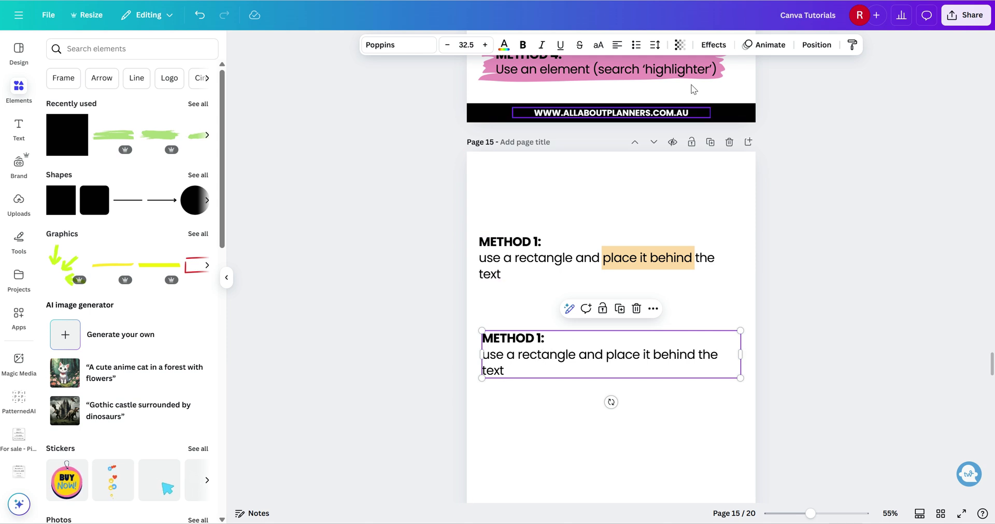
pyautogui.click(713, 50)
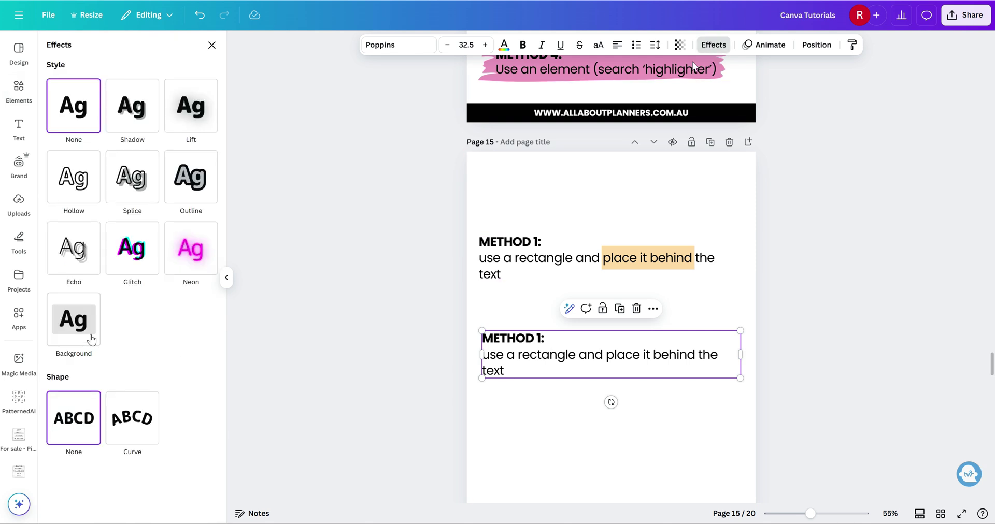
pyautogui.click(91, 339)
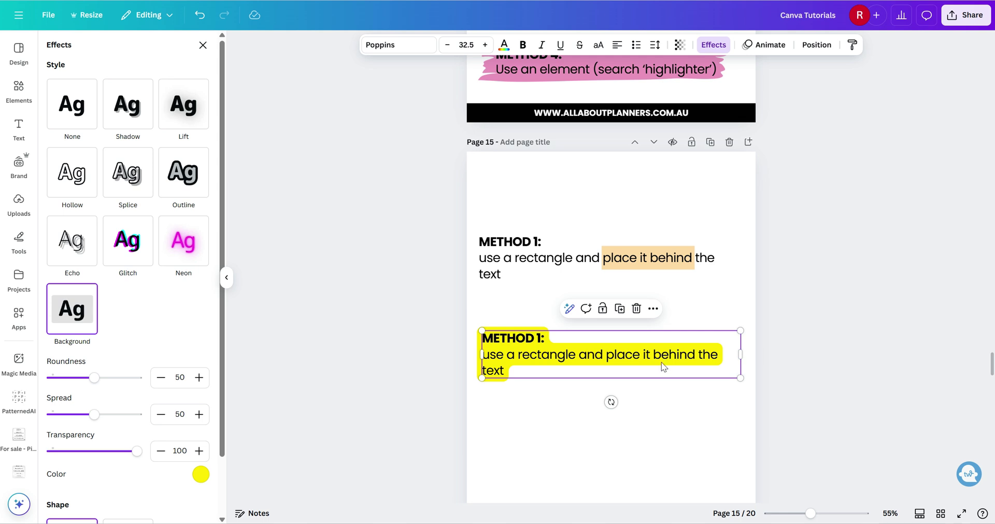
# Step: Copy the yellow box's text into a separate plain text box below it
pyautogui.doubleClick(571, 338)
pyautogui.hotkey('ctrl', 'c')
pyautogui.click(695, 421)
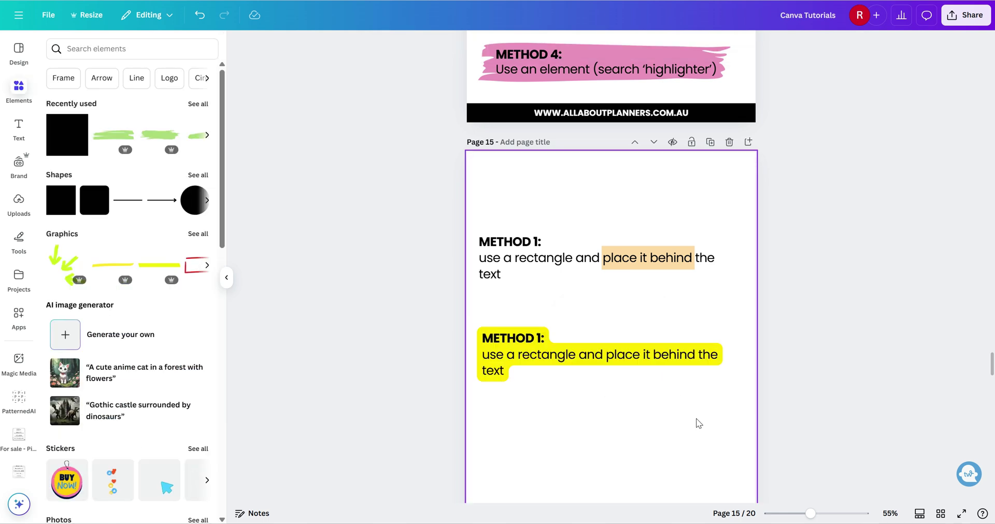
pyautogui.hotkey('ctrl', 'v')
pyautogui.click(652, 385)
pyautogui.moveTo(621, 331); pyautogui.dragTo(613, 417)
# Step: Delete the sentence from the yellow box, leaving only 'METHOD 1:'
pyautogui.doubleClick(523, 370)
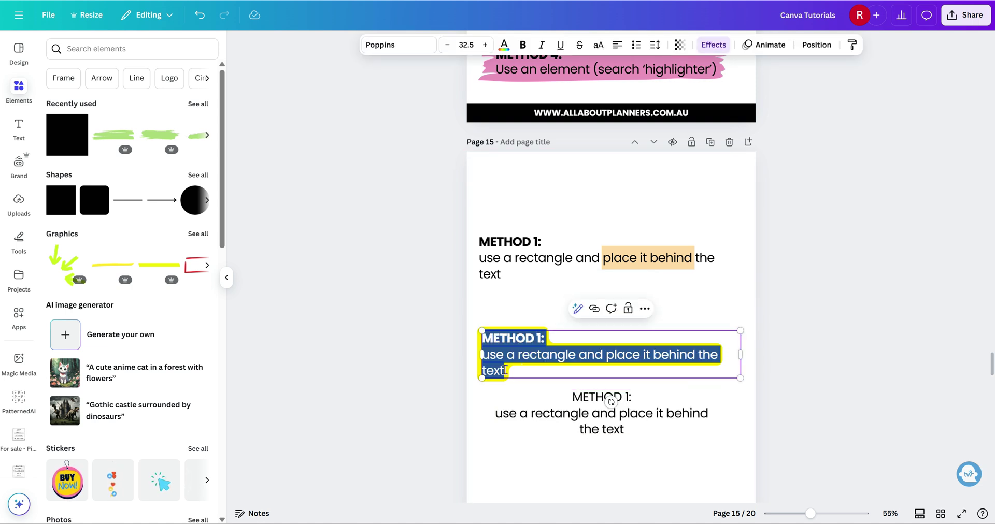
pyautogui.click(506, 370)
pyautogui.moveTo(505, 370); pyautogui.dragTo(482, 354)
pyautogui.press('BackSpace')
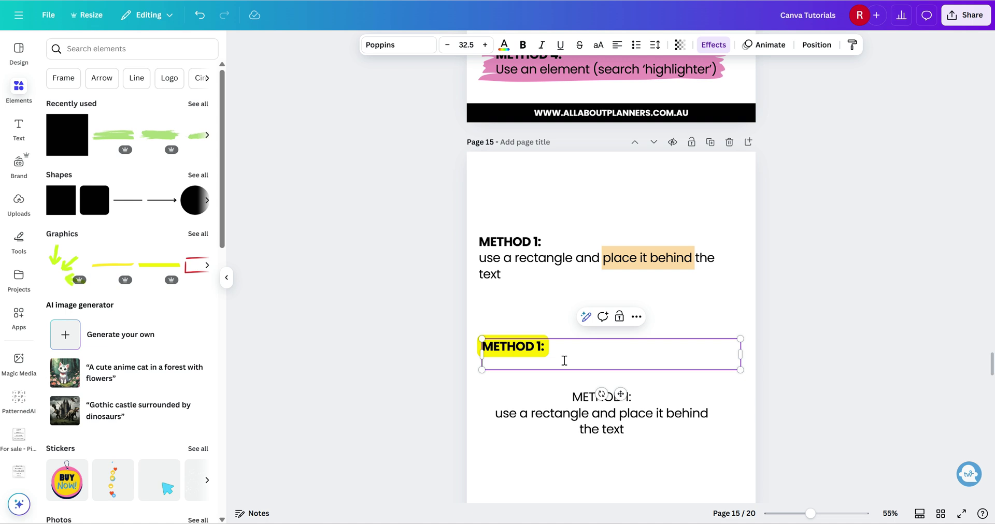
pyautogui.click(744, 404)
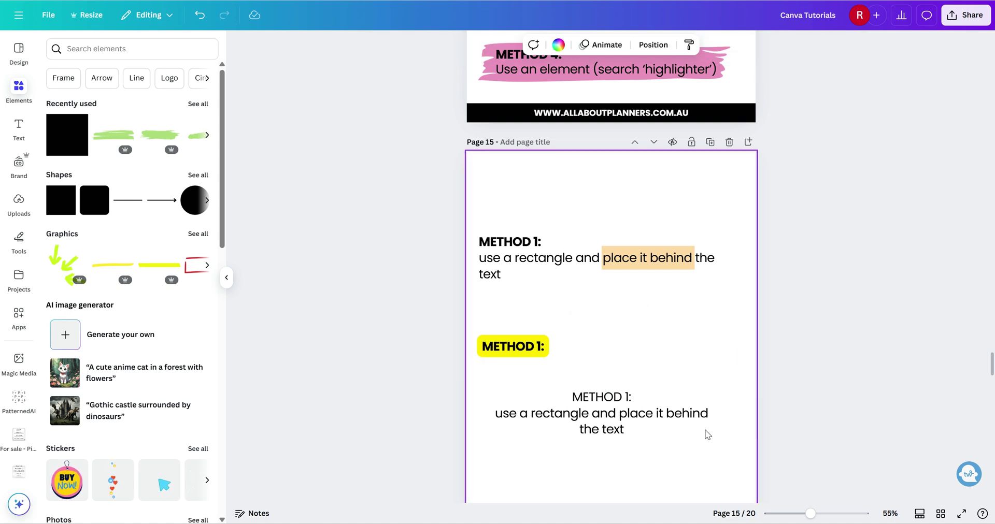
# Step: Remove 'METHOD 1:' from the plain box and move the sentence just below the heading
pyautogui.click(639, 417)
pyautogui.click(639, 417)
pyautogui.click(655, 397)
pyautogui.tripleClick(593, 397)
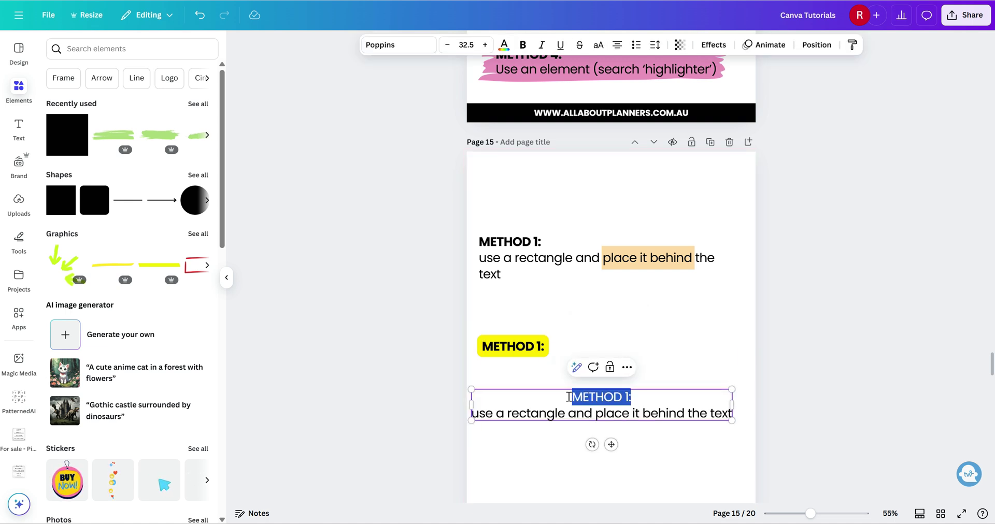
pyautogui.press('BackSpace')
pyautogui.press('BackSpace')
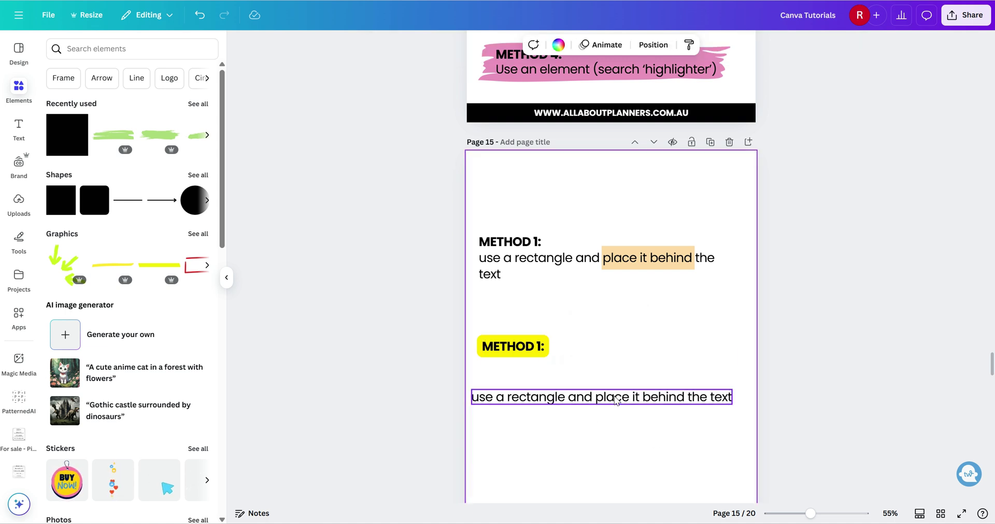
pyautogui.moveTo(614, 395); pyautogui.dragTo(621, 367)
pyautogui.click(592, 460)
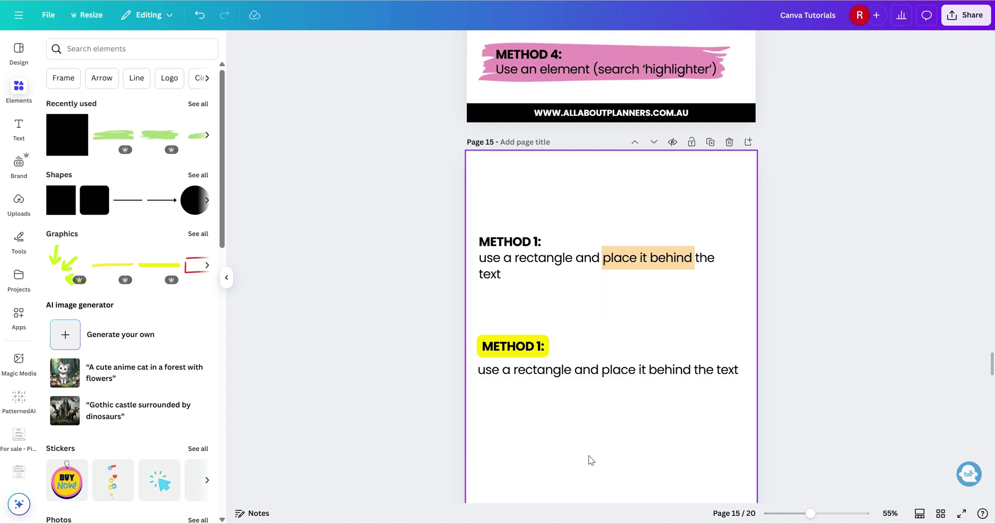
# Step: Group the heading and sentence and centre the group horizontally on the page
pyautogui.moveTo(575, 423); pyautogui.dragTo(529, 355)
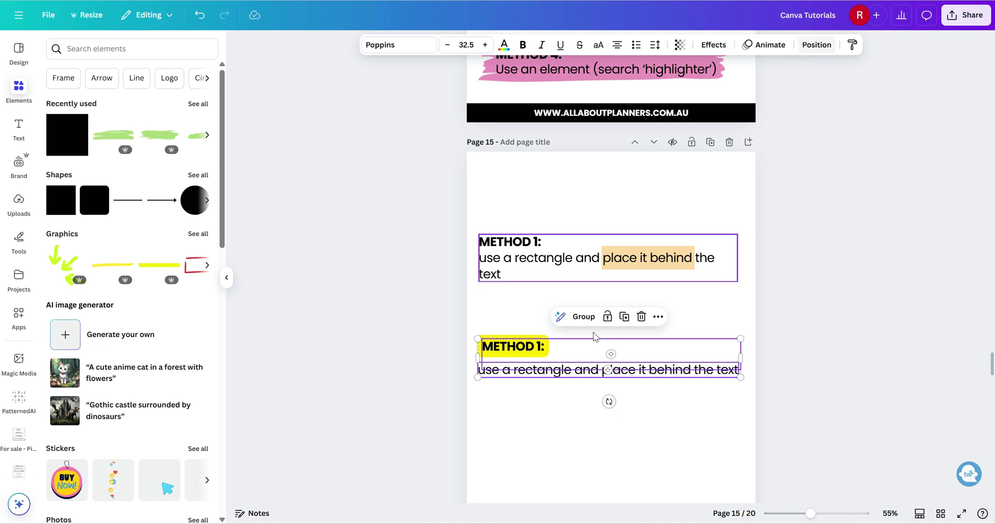
pyautogui.hotkey('ctrl', 'g')
pyautogui.click(817, 45)
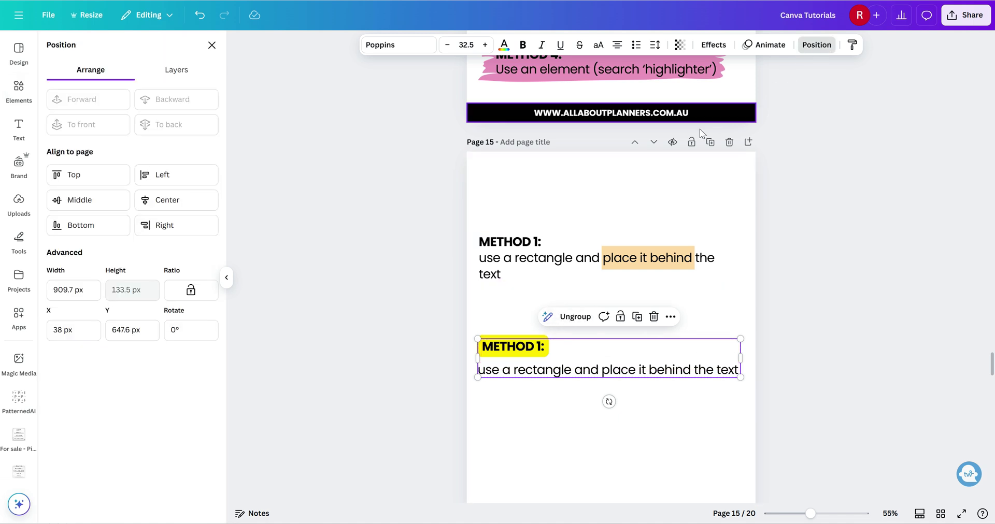
pyautogui.click(147, 207)
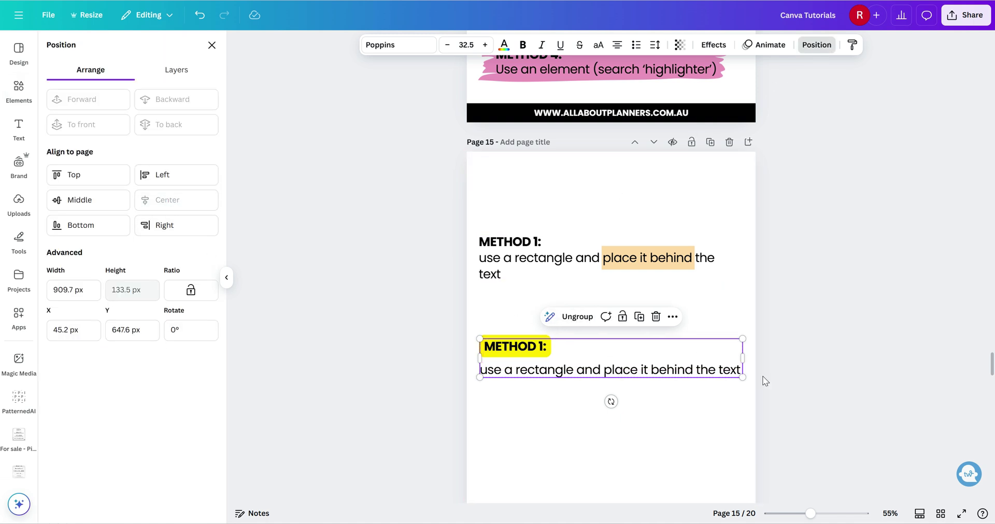
pyautogui.click(721, 423)
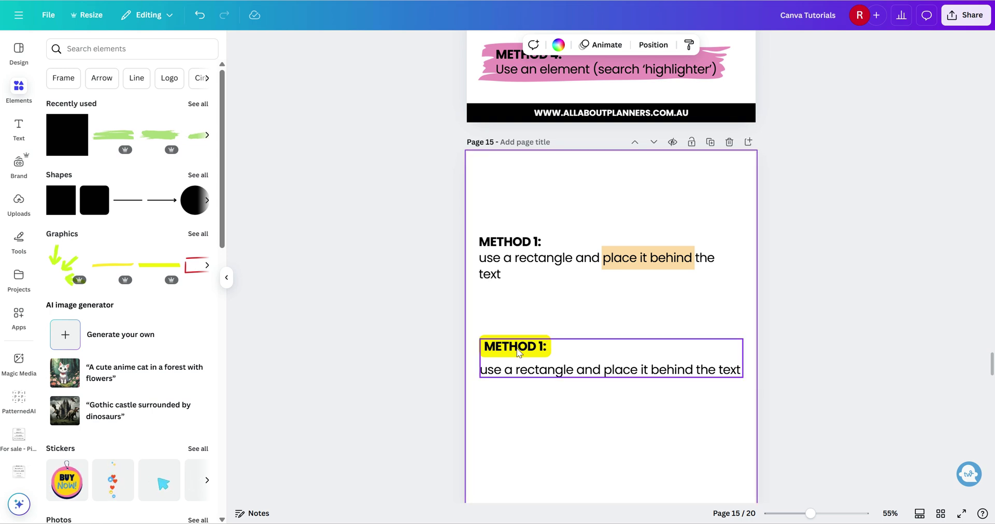
pyautogui.click(586, 369)
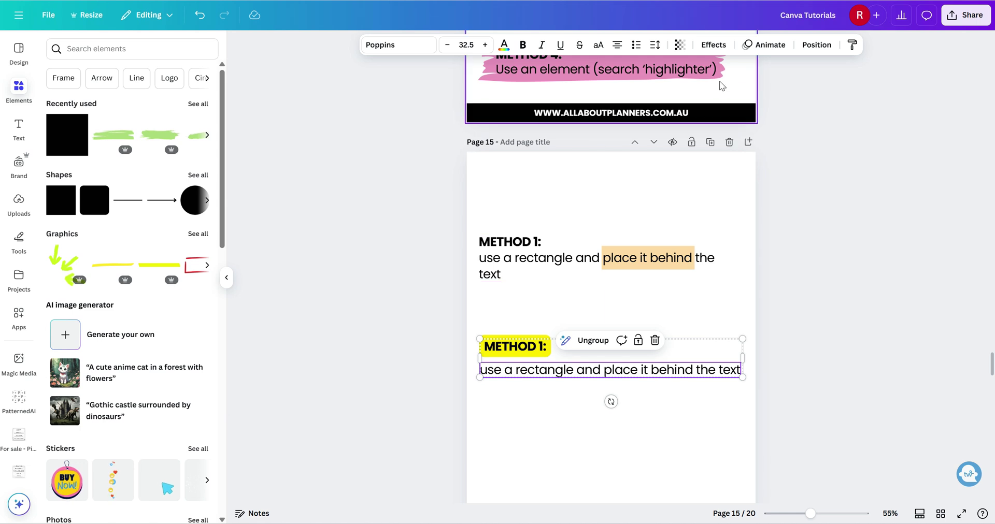
# Step: Give the sentence a yellow Background effect with fully rounded corners
pyautogui.click(713, 44)
pyautogui.click(86, 321)
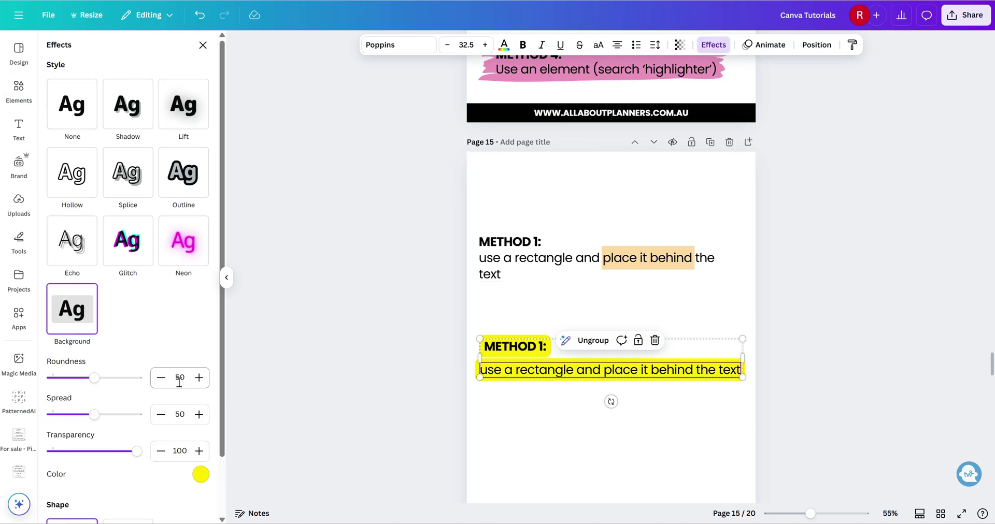
pyautogui.scroll(-2, 176, 373)
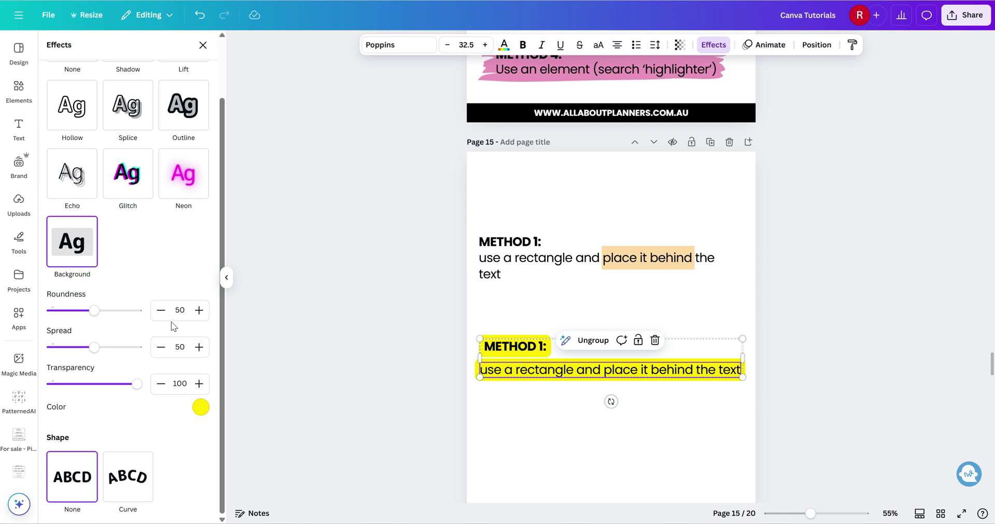
pyautogui.moveTo(94, 311); pyautogui.dragTo(137, 310)
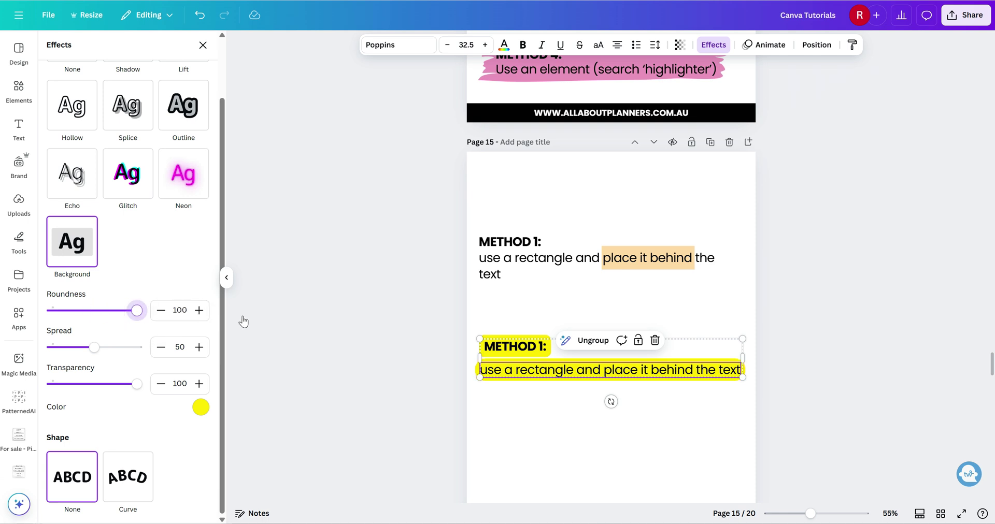
pyautogui.click(464, 395)
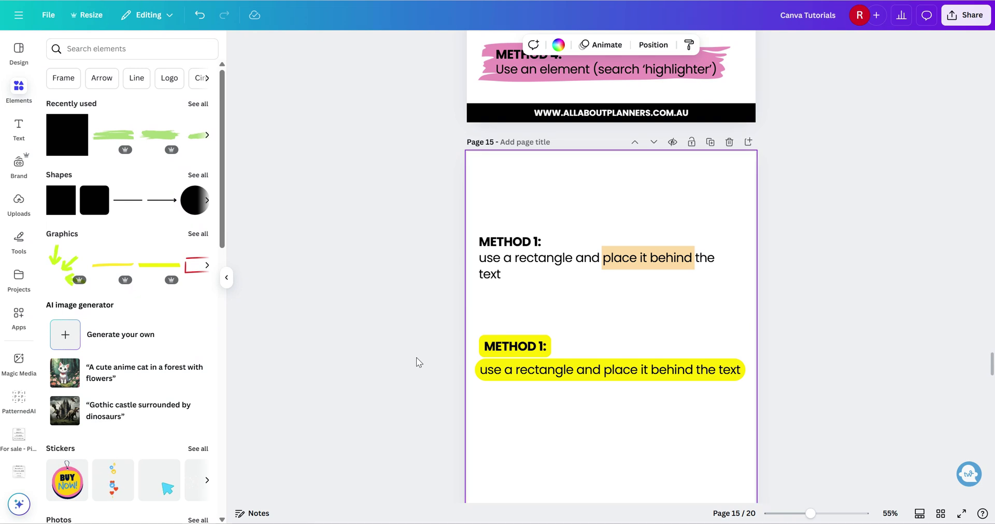
# Step: Set the yellow background's Spread to 100 and Transparency to 48
pyautogui.click(511, 380)
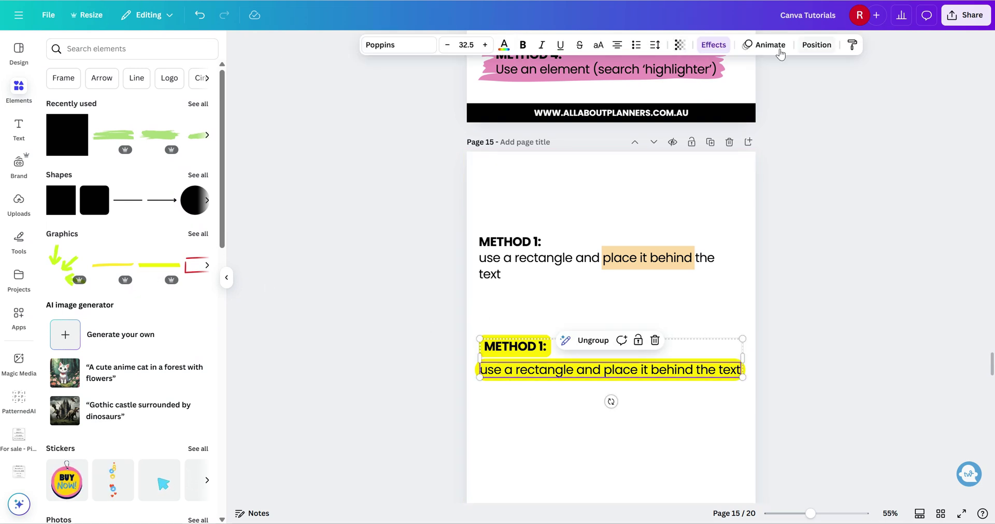
pyautogui.click(713, 45)
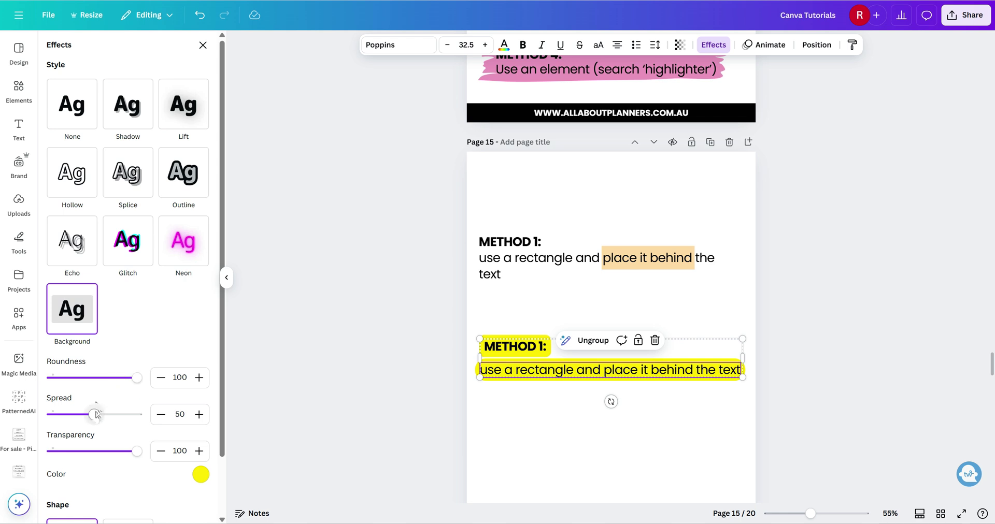
pyautogui.moveTo(94, 415); pyautogui.dragTo(206, 426)
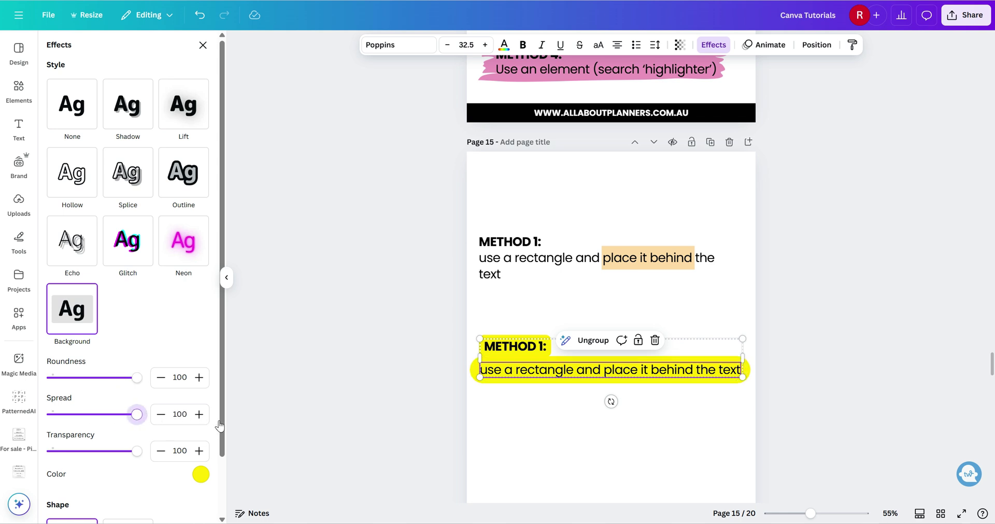
pyautogui.moveTo(136, 451); pyautogui.dragTo(93, 451)
pyautogui.scroll(-1, 115, 400)
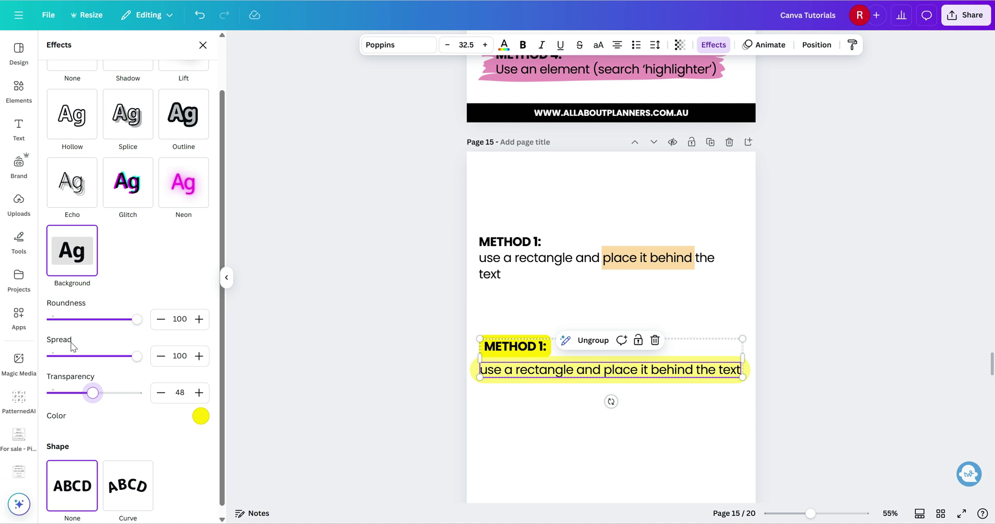
pyautogui.click(512, 427)
pyautogui.scroll(3, 518, 422)
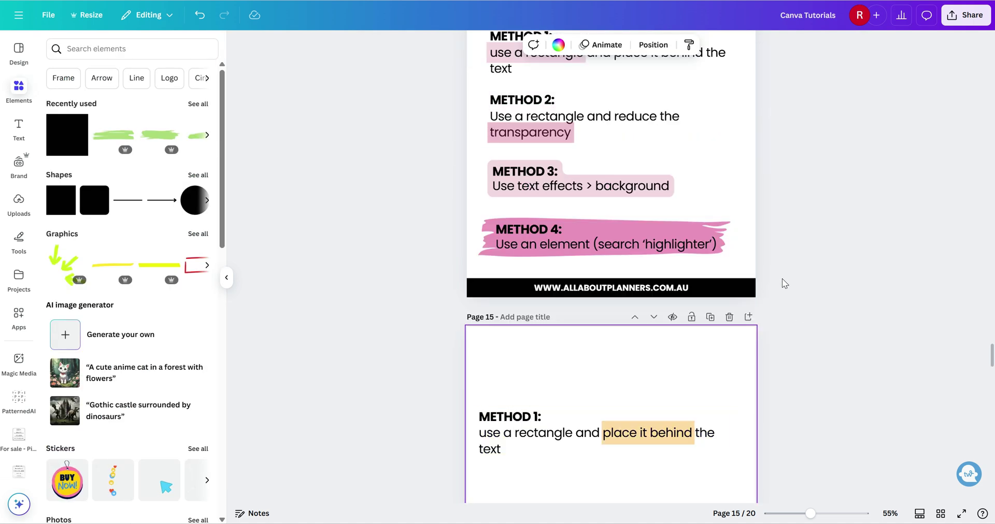
# Step: Search Elements for 'highlighter' and place the yellow stroke graphic below the highlighted line
pyautogui.scroll(-4, 761, 250)
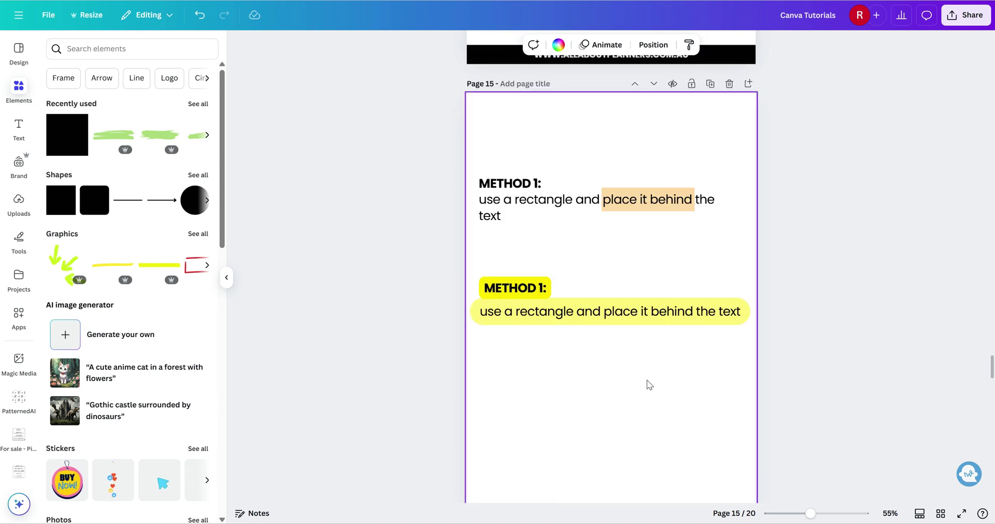
pyautogui.click(122, 48)
pyautogui.write('highlighter')
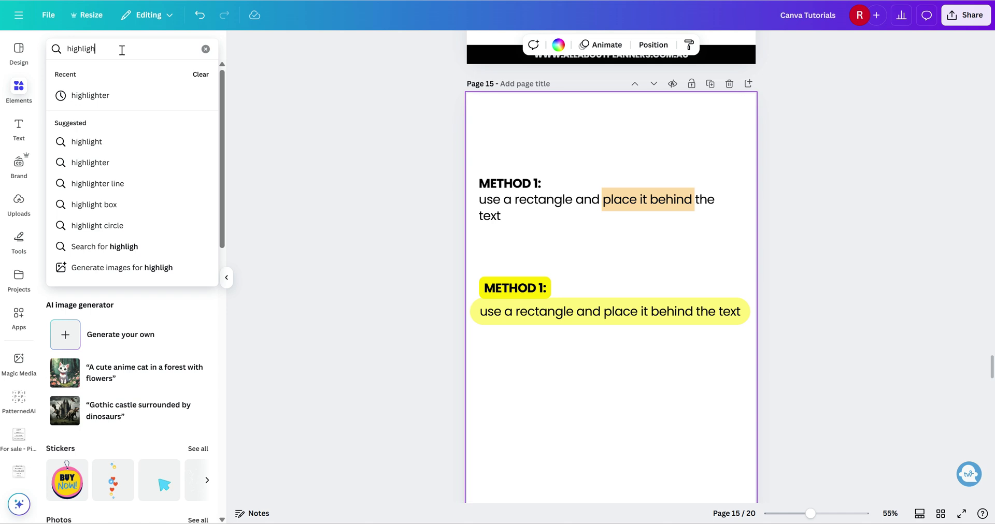
pyautogui.press('Return')
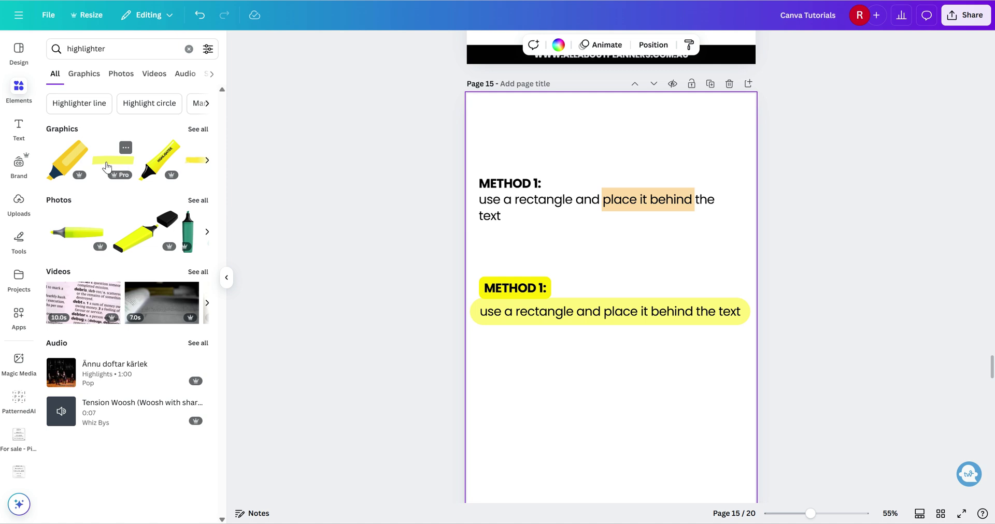
pyautogui.click(106, 166)
pyautogui.moveTo(642, 313); pyautogui.dragTo(729, 447)
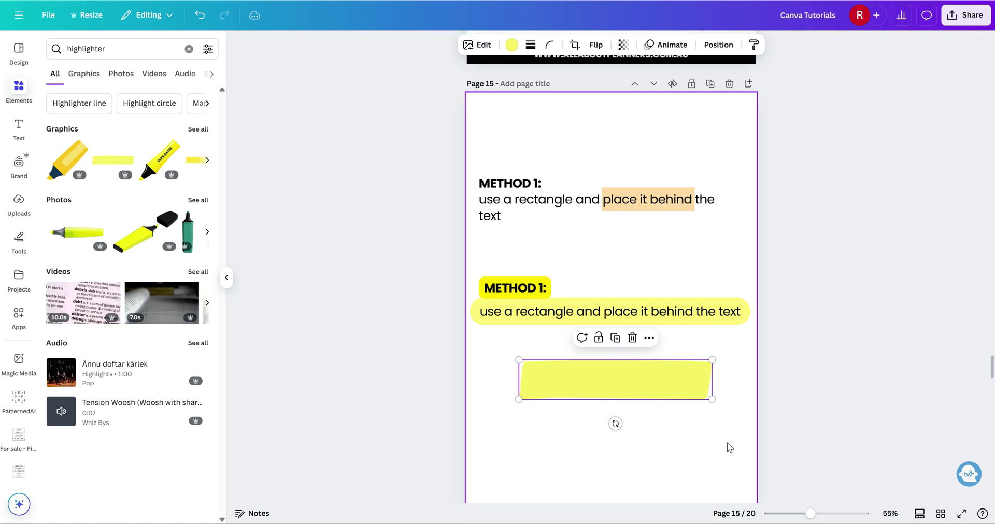
pyautogui.click(730, 448)
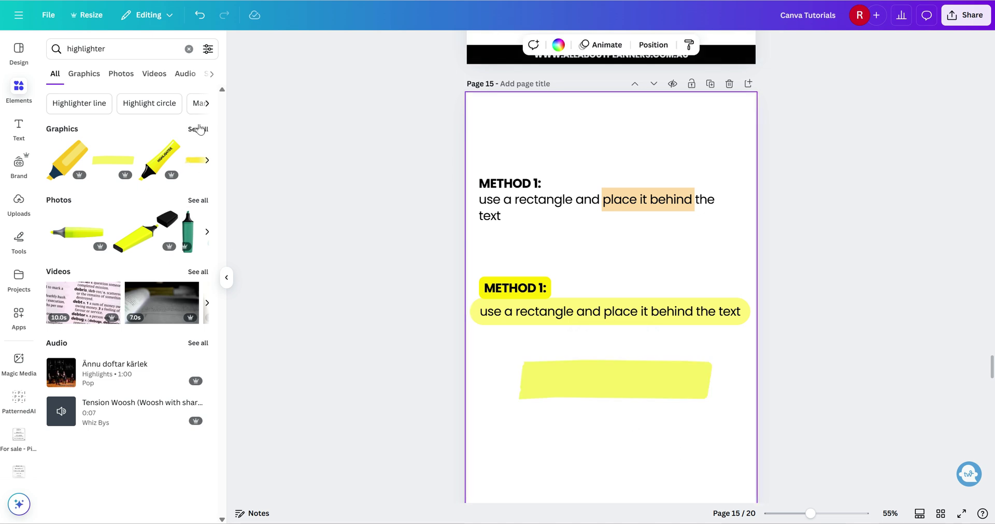
# Step: Add the light-blue highlighter stroke from Graphics, resize it, and keep it below the yellow one
pyautogui.click(197, 129)
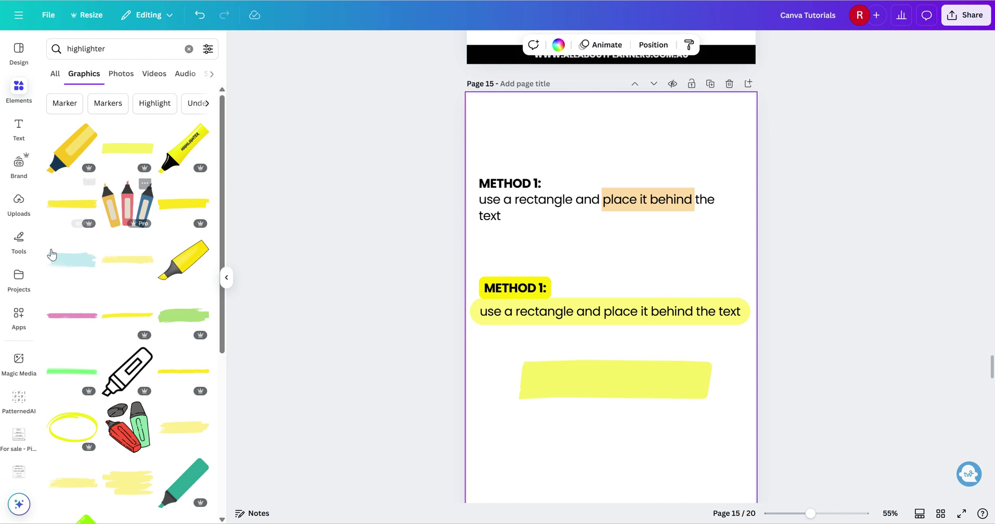
pyautogui.click(63, 264)
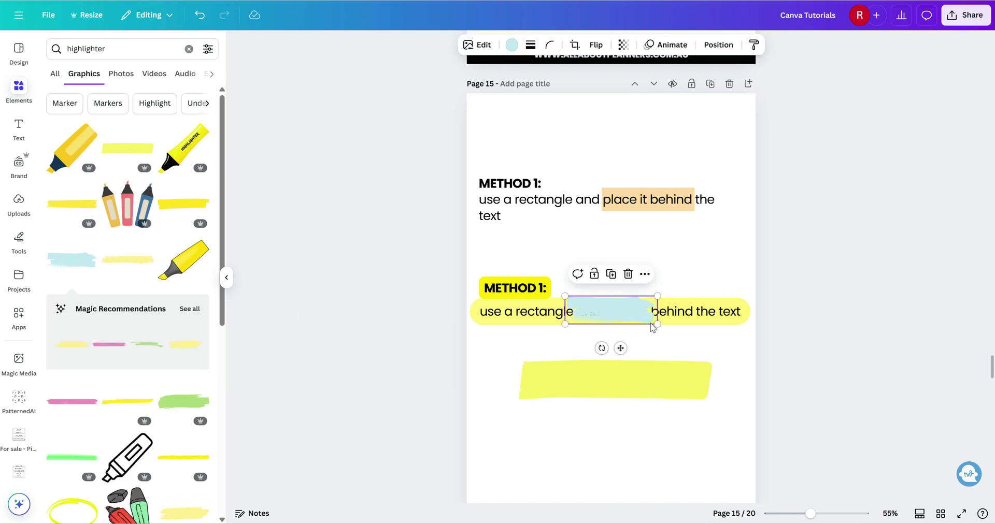
pyautogui.moveTo(657, 323)
pyautogui.mouseDown()
pyautogui.moveTo(733, 356)
pyautogui.moveTo(633, 462)
pyautogui.mouseUp()
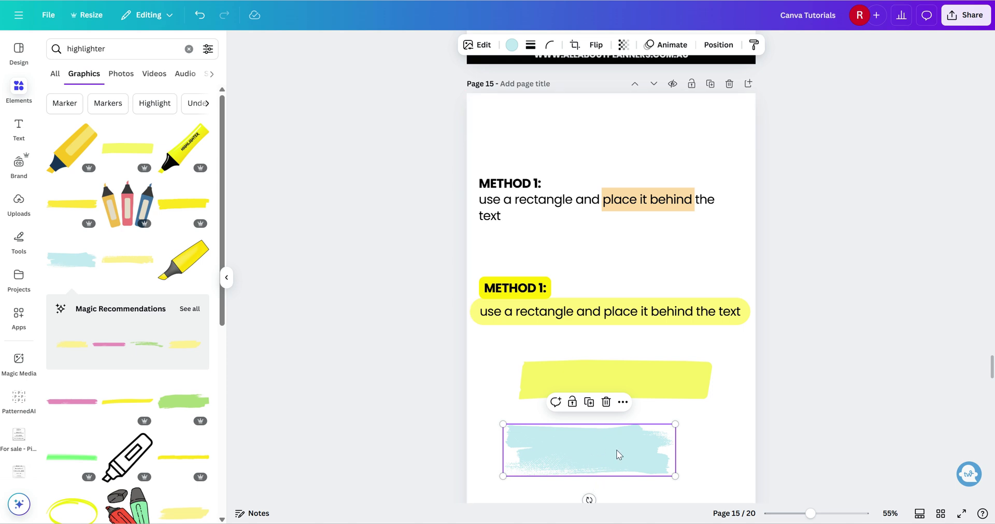
pyautogui.moveTo(675, 475)
pyautogui.mouseDown()
pyautogui.moveTo(593, 439)
pyautogui.moveTo(669, 460)
pyautogui.moveTo(661, 474)
pyautogui.moveTo(644, 457)
pyautogui.moveTo(583, 448)
pyautogui.moveTo(553, 198)
pyautogui.moveTo(523, 193)
pyautogui.moveTo(578, 218)
pyautogui.mouseUp()
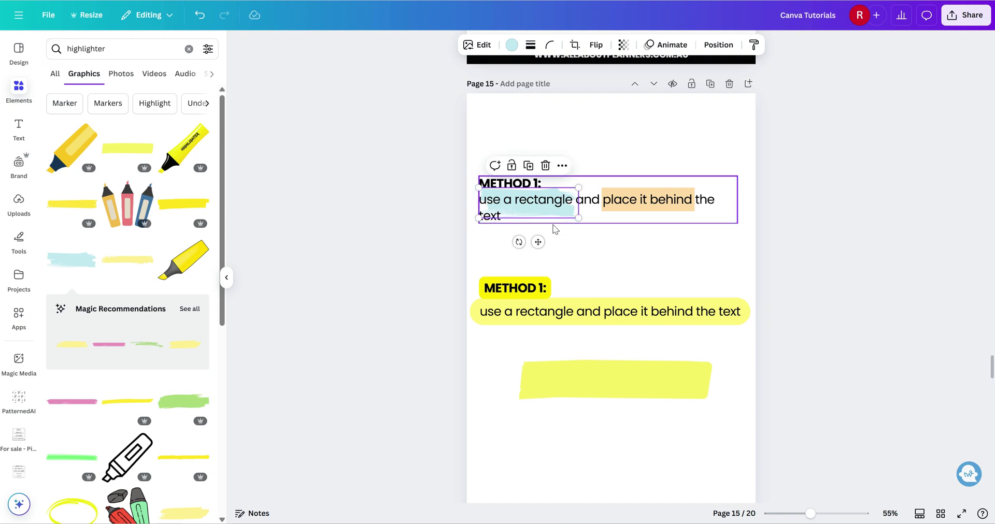
pyautogui.click(592, 273)
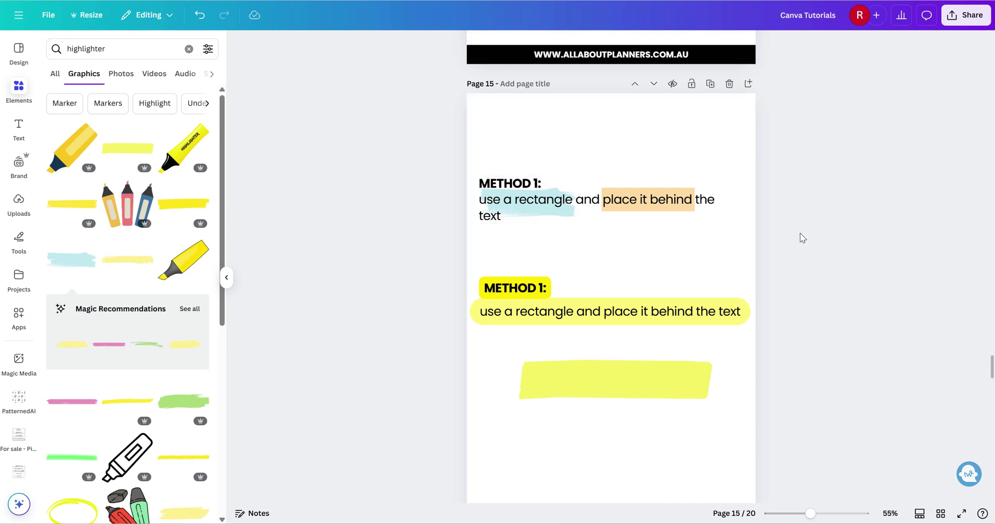
pyautogui.hotkey('ctrl', 'z')
pyautogui.hotkey('ctrl', 'z')
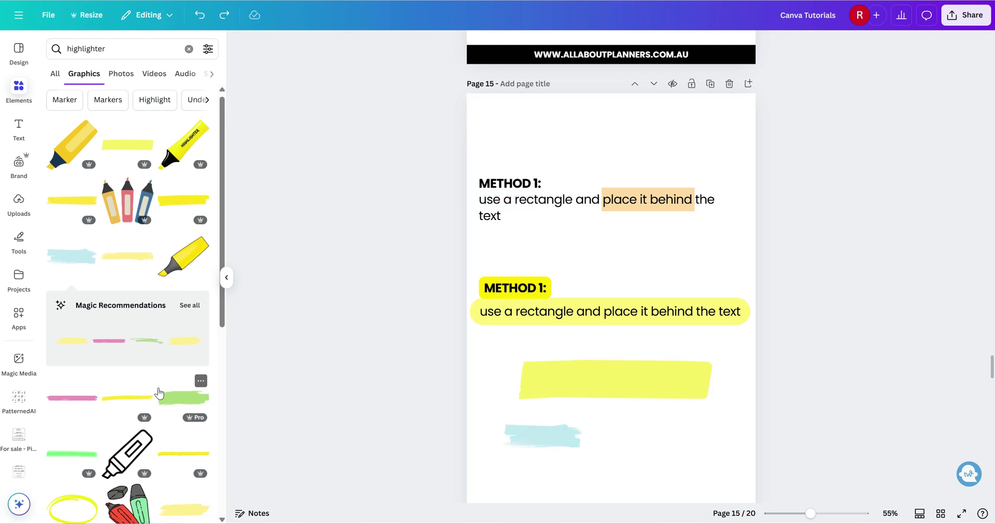
# Step: Add the bright yellow brush stroke to page 15 and place it at the lower right
pyautogui.scroll(-1, 144, 403)
pyautogui.scroll(-3, 144, 403)
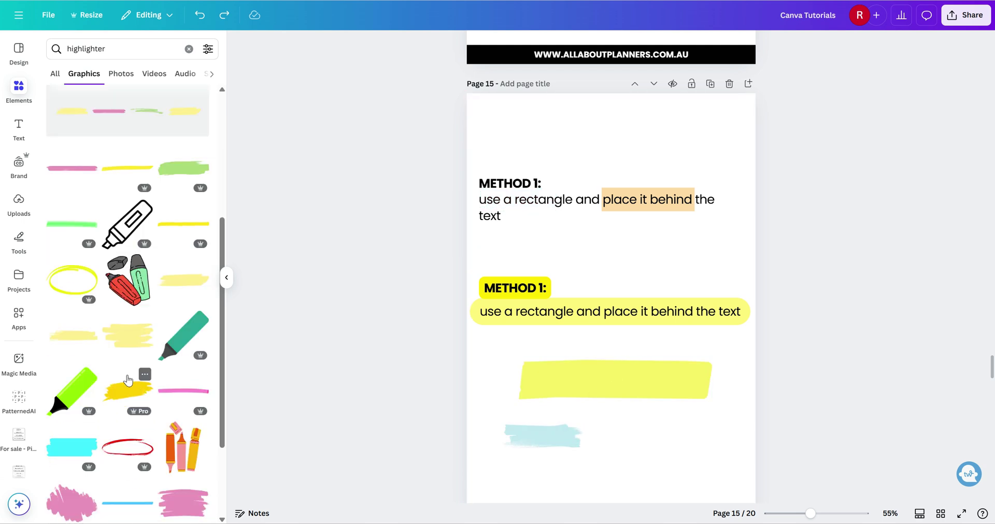
pyautogui.click(150, 386)
pyautogui.moveTo(634, 303); pyautogui.dragTo(690, 447)
# Step: Add the pale yellow scribble at the page's lower left, then scroll on to page 16
pyautogui.scroll(-1, 588, 413)
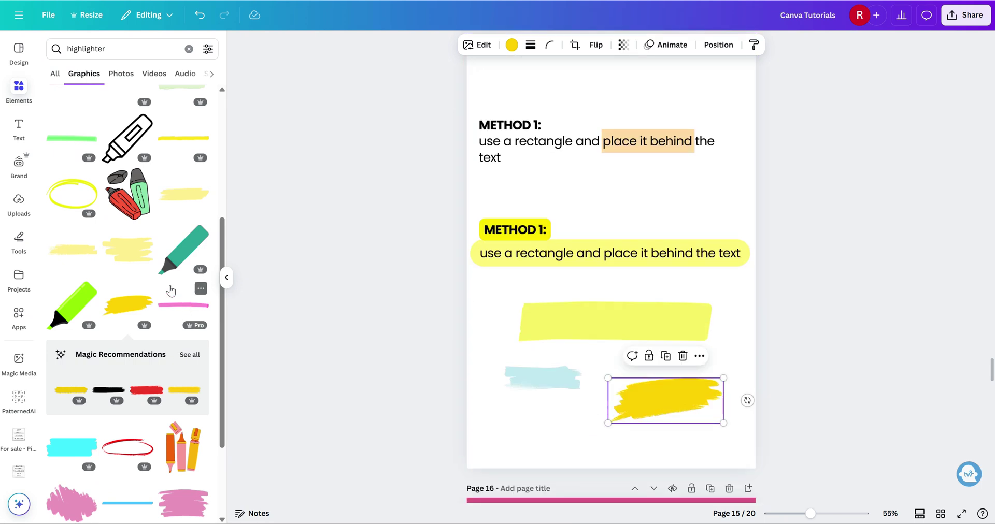
pyautogui.click(130, 251)
pyautogui.moveTo(603, 280)
pyautogui.mouseDown()
pyautogui.moveTo(606, 348)
pyautogui.moveTo(527, 447)
pyautogui.mouseUp()
pyautogui.click(647, 461)
pyautogui.scroll(-7, 634, 391)
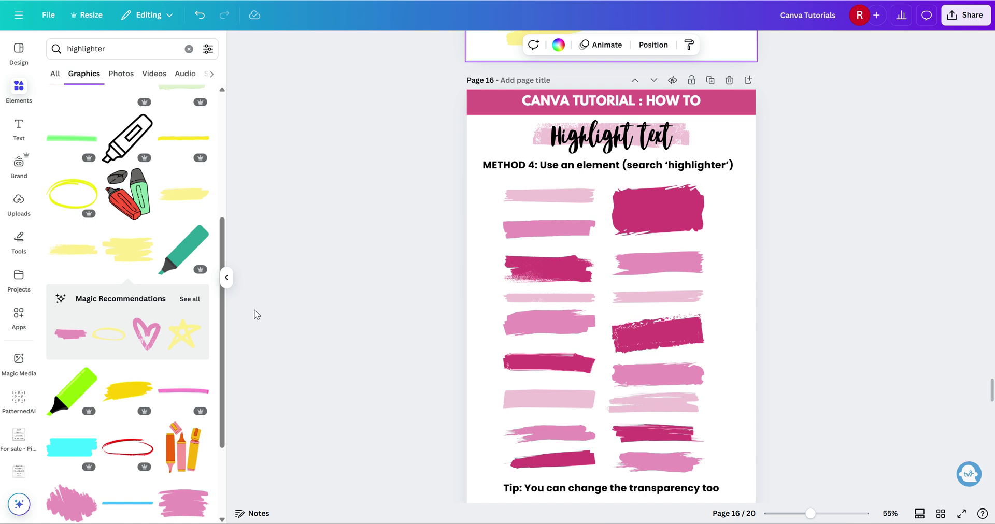
# Step: Scroll back up and briefly select, then deselect, the Highlight text title graphic
pyautogui.scroll(6, 256, 315)
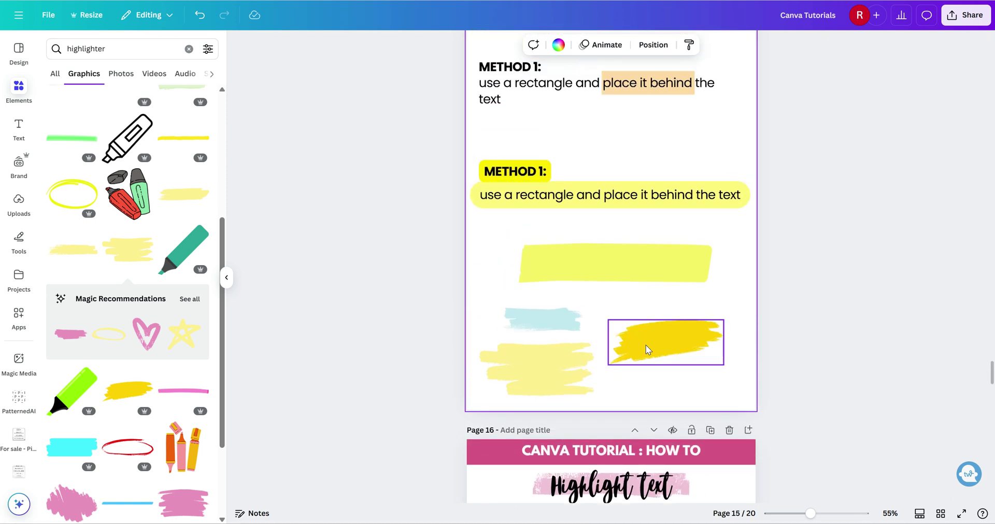
pyautogui.scroll(10, 759, 290)
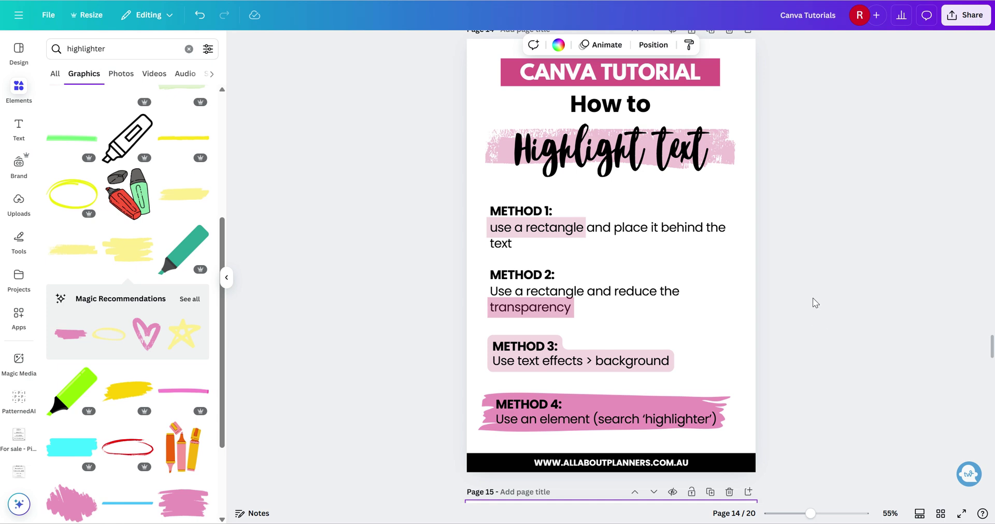
pyautogui.scroll(2, 812, 299)
pyautogui.click(728, 219)
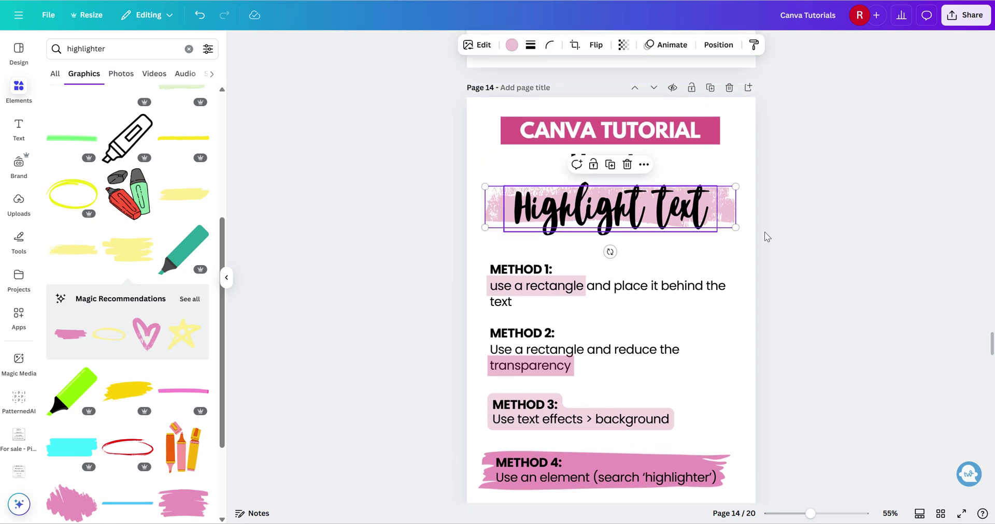
pyautogui.click(773, 258)
# Step: On page 20, nudge the pink highlight bar up behind THEME IDEAS, then return to page 15
pyautogui.scroll(-20, 773, 256)
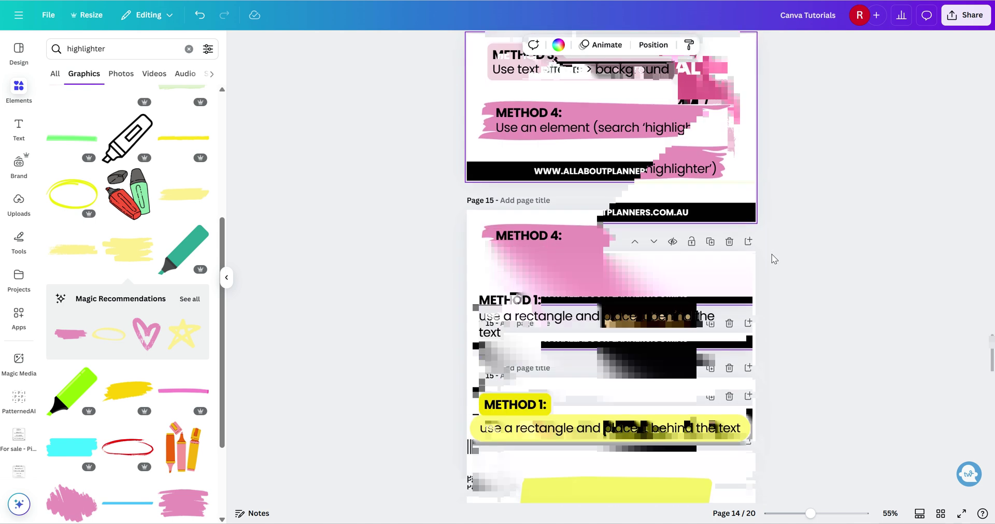
pyautogui.scroll(-10, 773, 257)
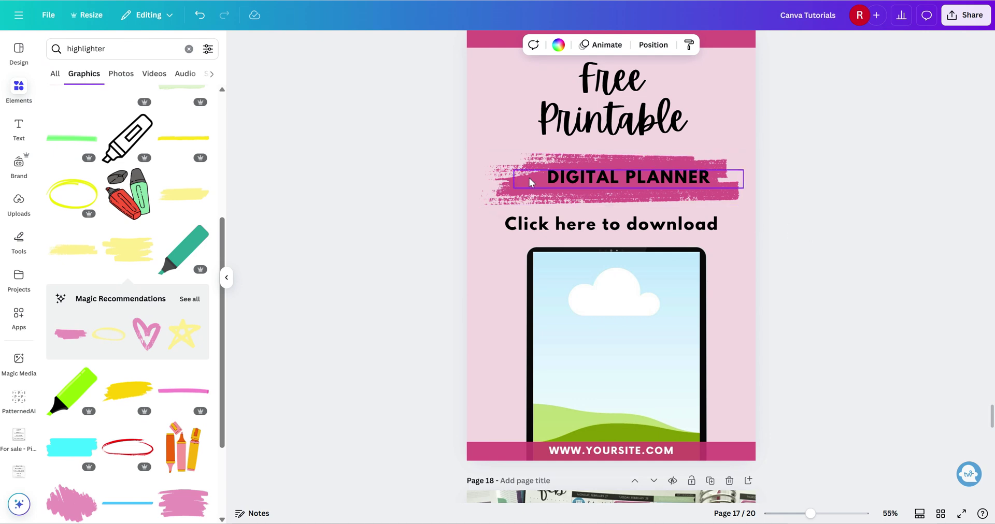
pyautogui.scroll(-2, 870, 222)
pyautogui.scroll(-10, 870, 227)
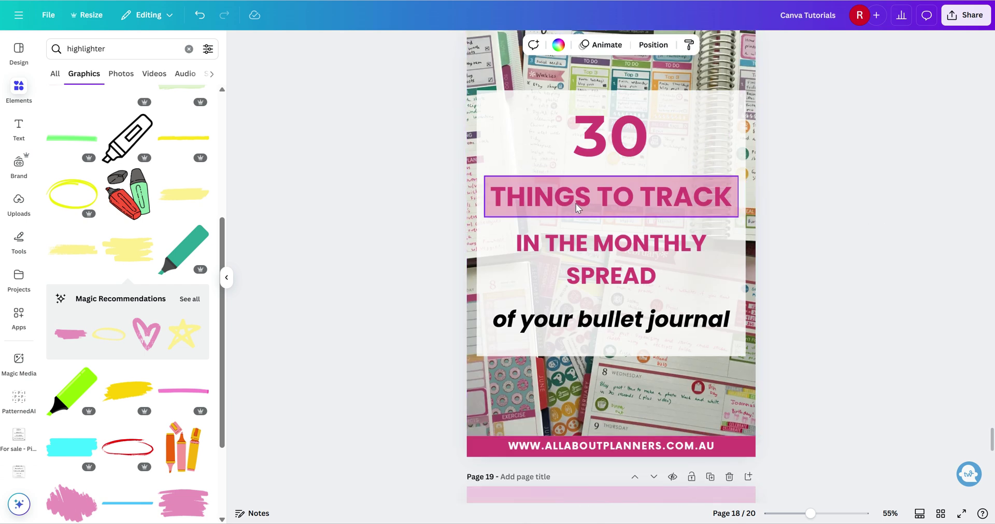
pyautogui.scroll(2, 871, 233)
pyautogui.scroll(-9, 835, 247)
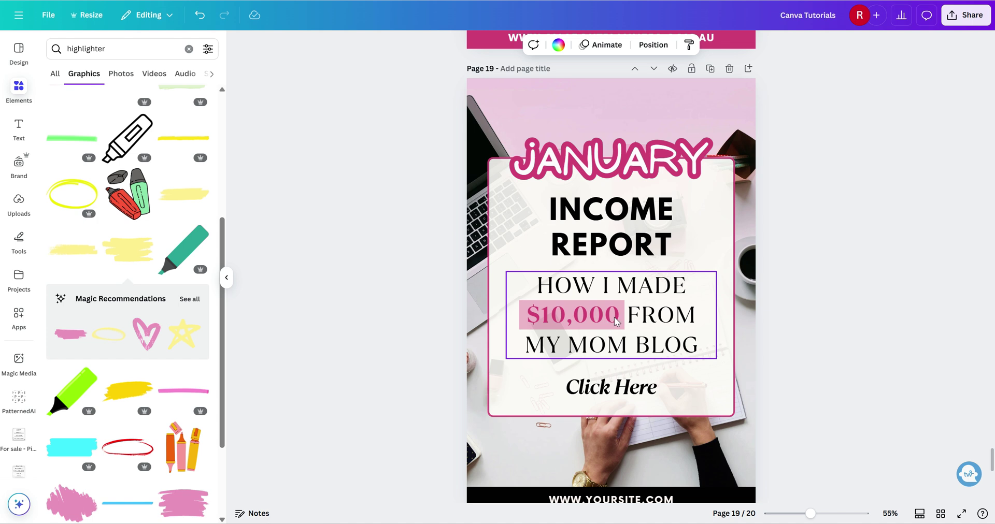
pyautogui.scroll(-8, 858, 291)
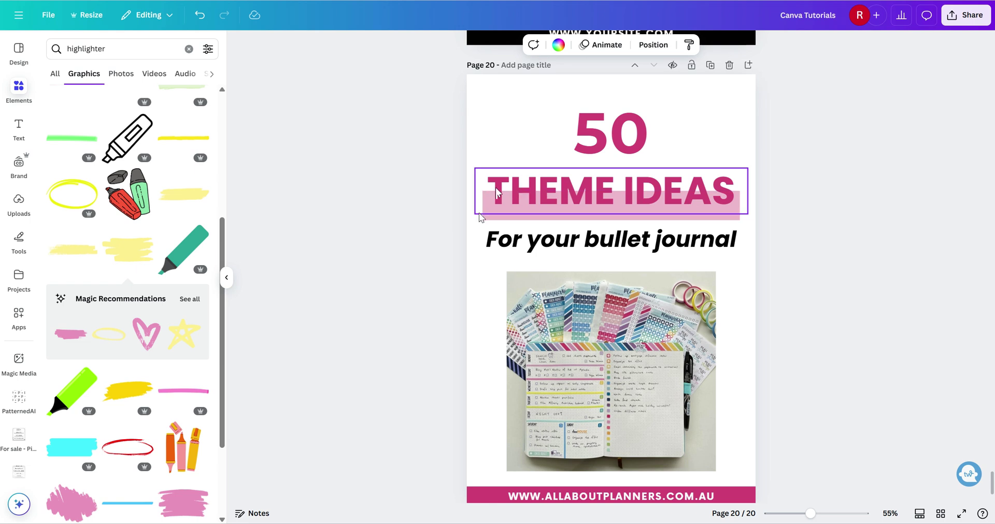
pyautogui.moveTo(729, 216)
pyautogui.mouseDown()
pyautogui.moveTo(728, 194)
pyautogui.moveTo(726, 212)
pyautogui.mouseUp()
pyautogui.click(850, 224)
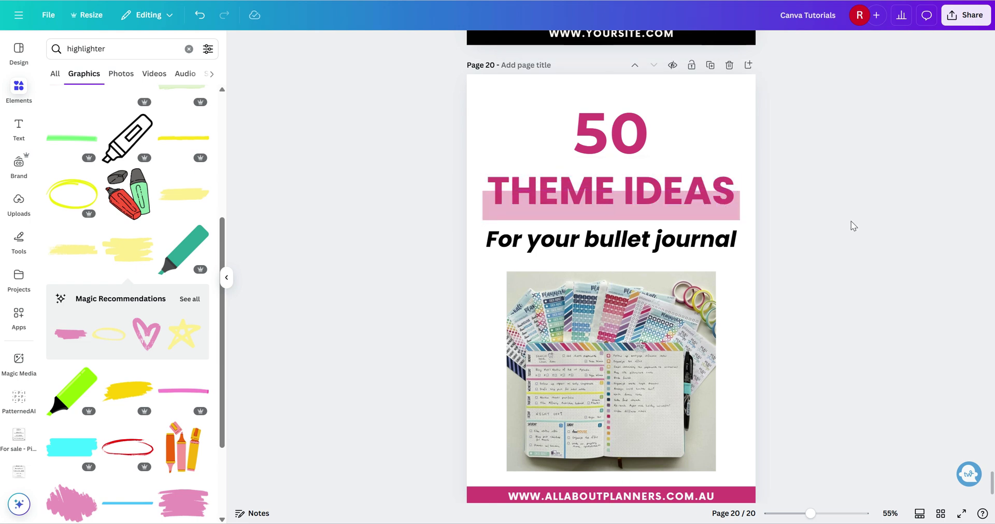
pyautogui.scroll(-1, 851, 221)
pyautogui.scroll(15, 852, 221)
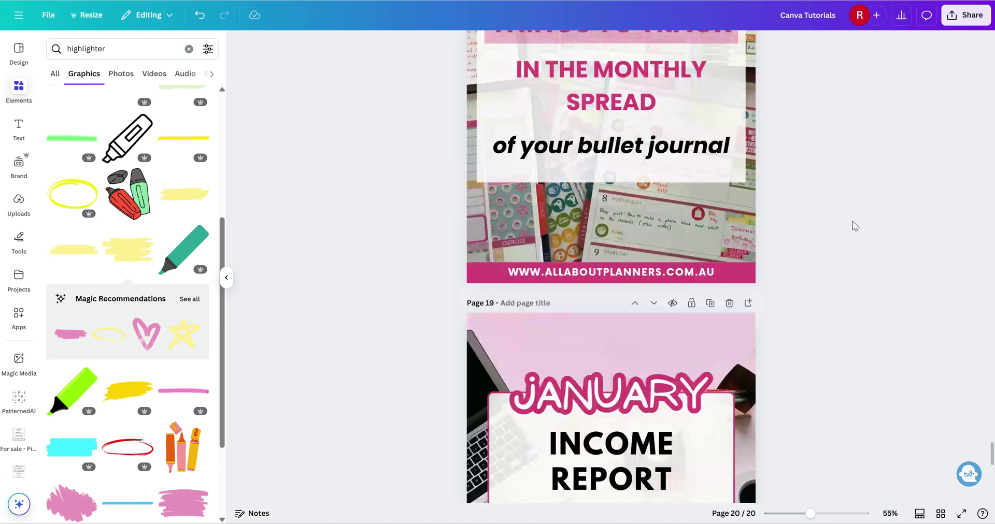
pyautogui.scroll(18, 853, 220)
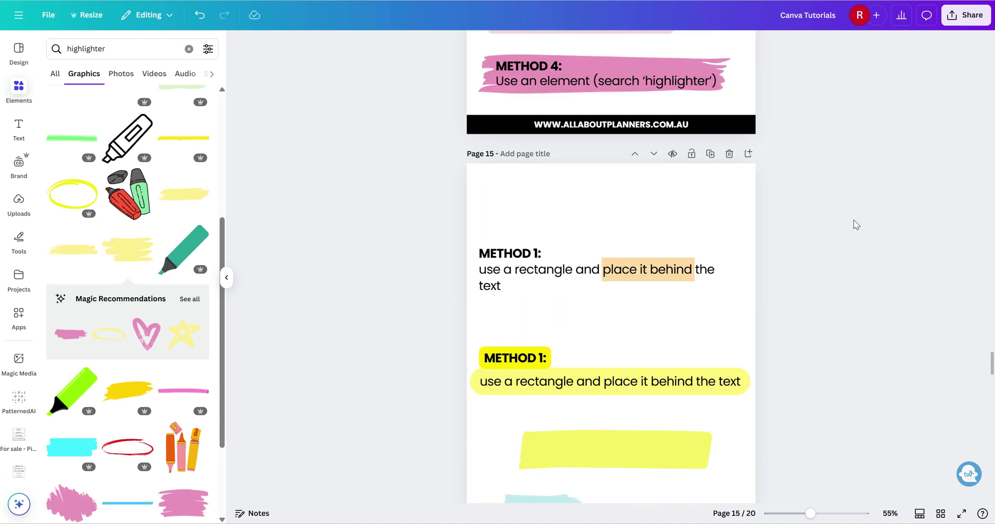
# Step: Bring page 14, the 'How to Highlight text' four-methods tutorial page, into view
pyautogui.scroll(1, 854, 220)
pyautogui.scroll(-1, 859, 221)
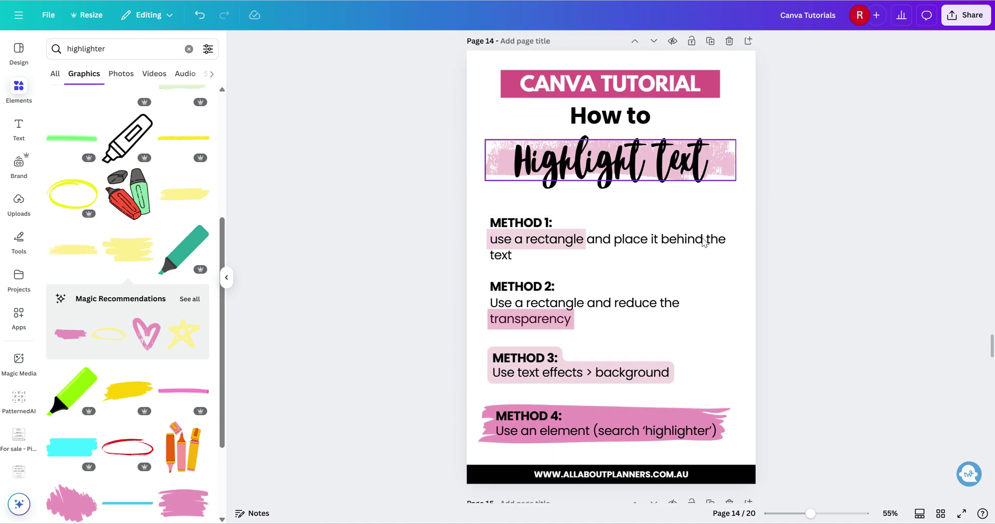